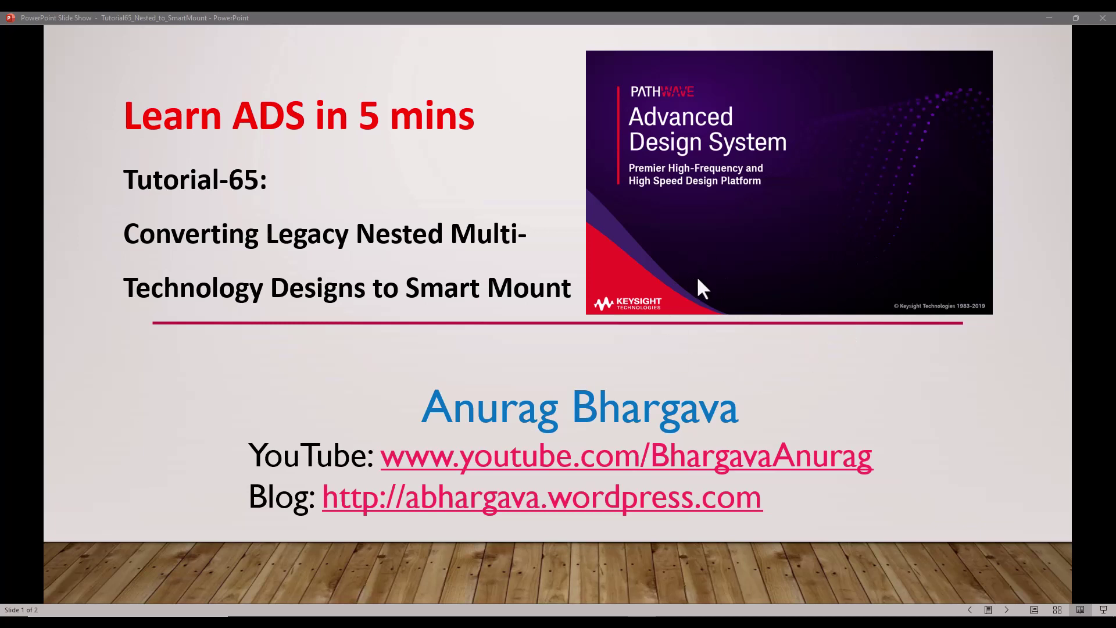
- Unarchive the MTM_Flow_MMIC_Chip_QFN_Package_wrk example workspace into the ADS2023U2_Projects folder
{"action": "mouse_move", "coordinate": [692, 615]}
{"action": "left_click", "coordinate": [667, 590]}
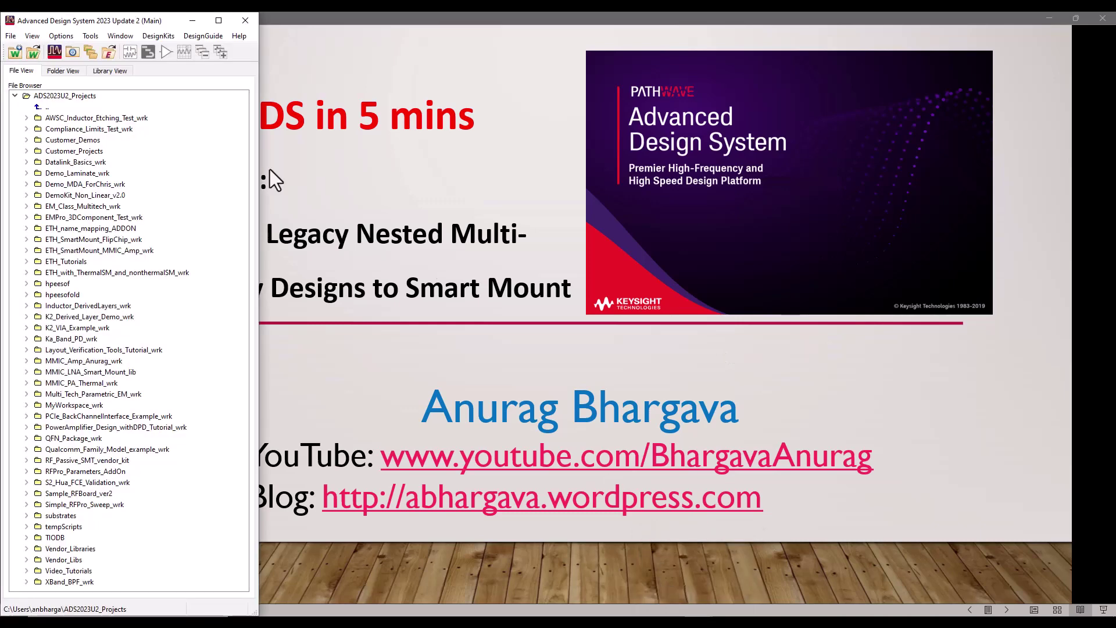
{"action": "left_click", "coordinate": [109, 52]}
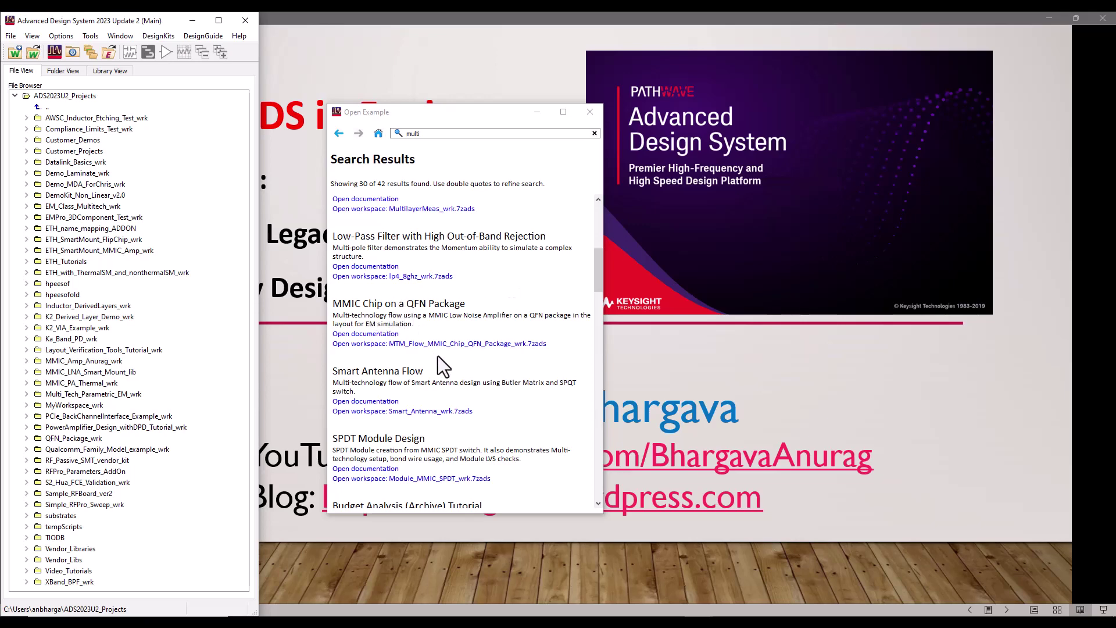
{"action": "left_click", "coordinate": [446, 344]}
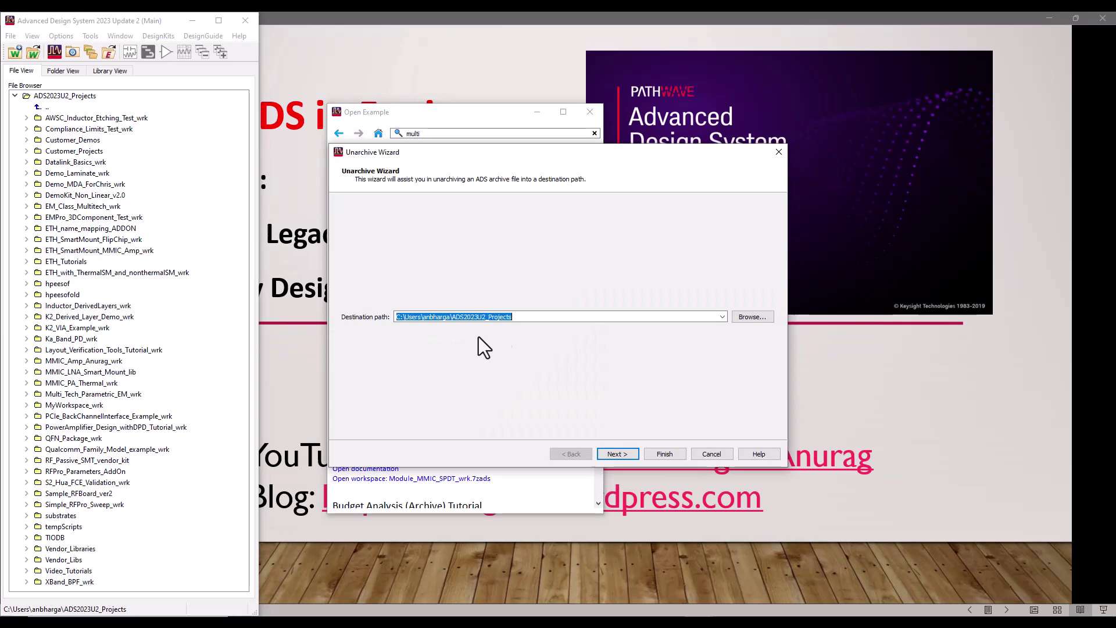
{"action": "left_click", "coordinate": [655, 455]}
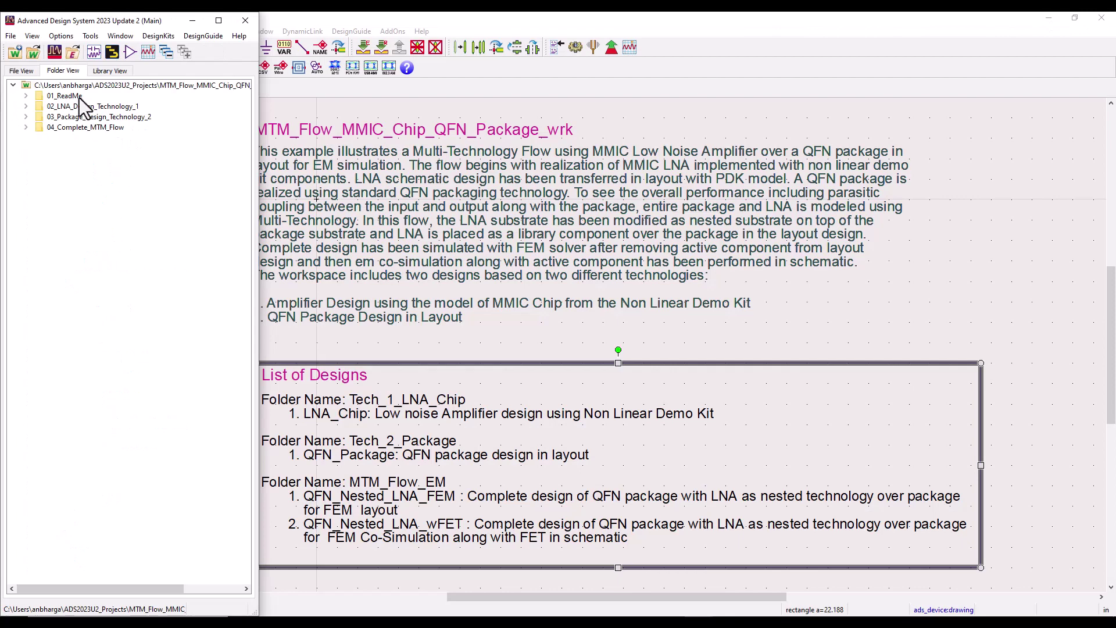
- In the library view, open the QFN_Package layout from QFN_Package_lib and expand LNA_Chip_lib
{"action": "left_click", "coordinate": [106, 70]}
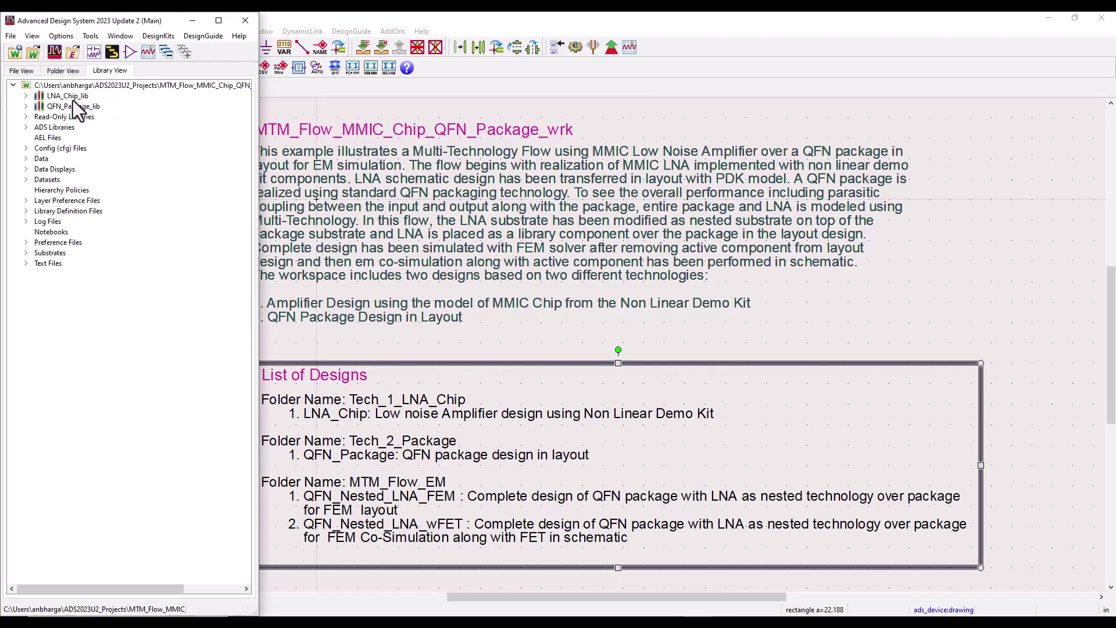
{"action": "left_click", "coordinate": [27, 107]}
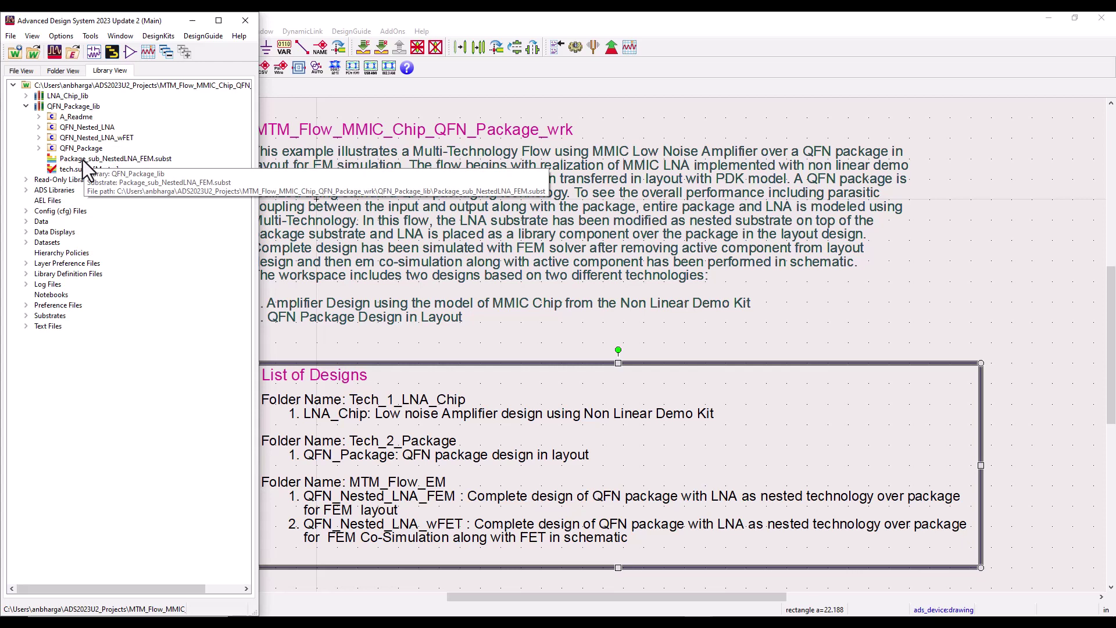
{"action": "left_click", "coordinate": [38, 148]}
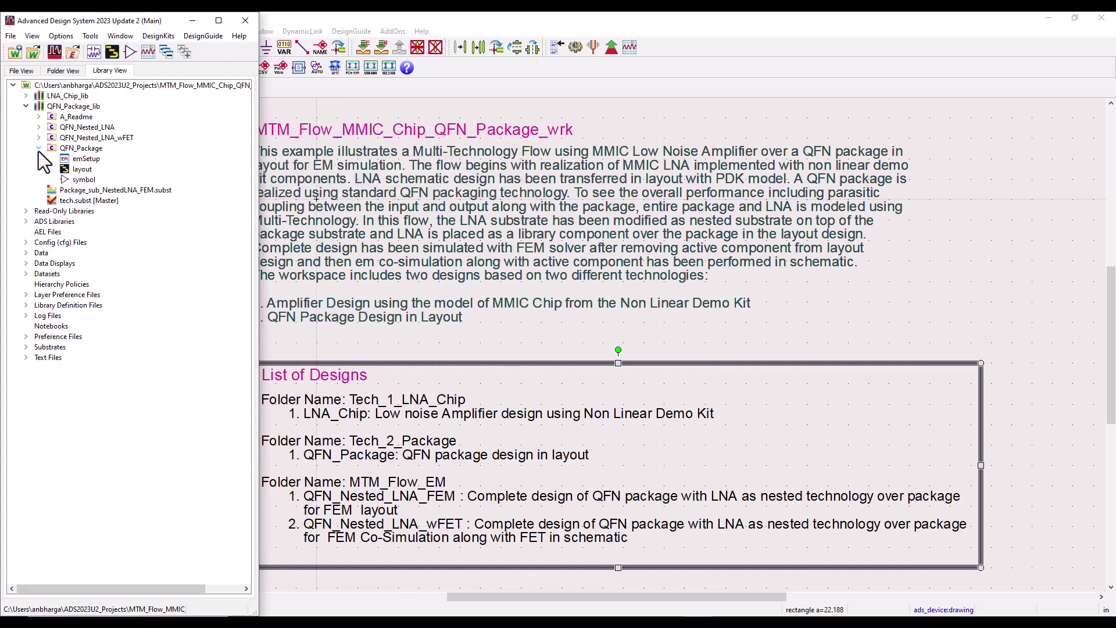
{"action": "double_click", "coordinate": [81, 169]}
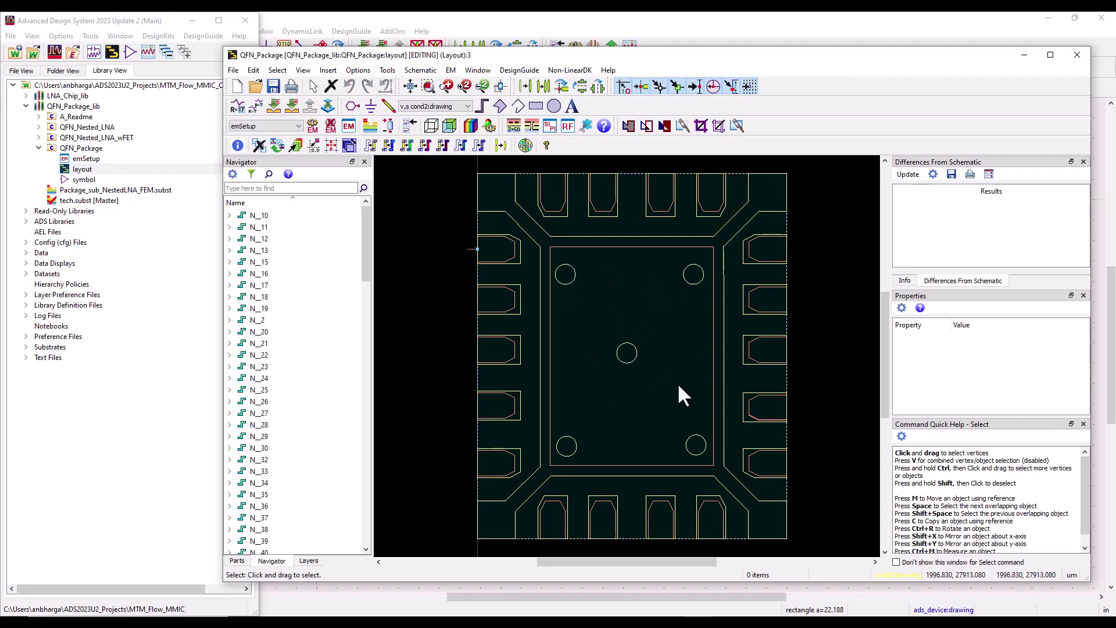
{"action": "left_click", "coordinate": [26, 96]}
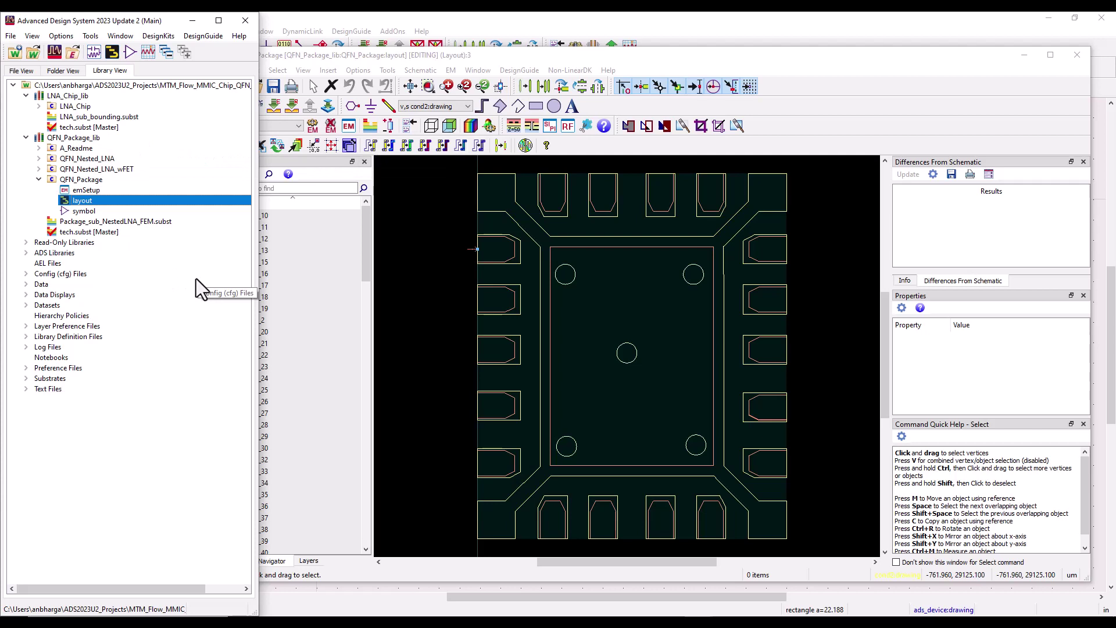
- Open QFN_Package_lib's tech master substrate and delete its LNA_top nested substrate
{"action": "double_click", "coordinate": [86, 232]}
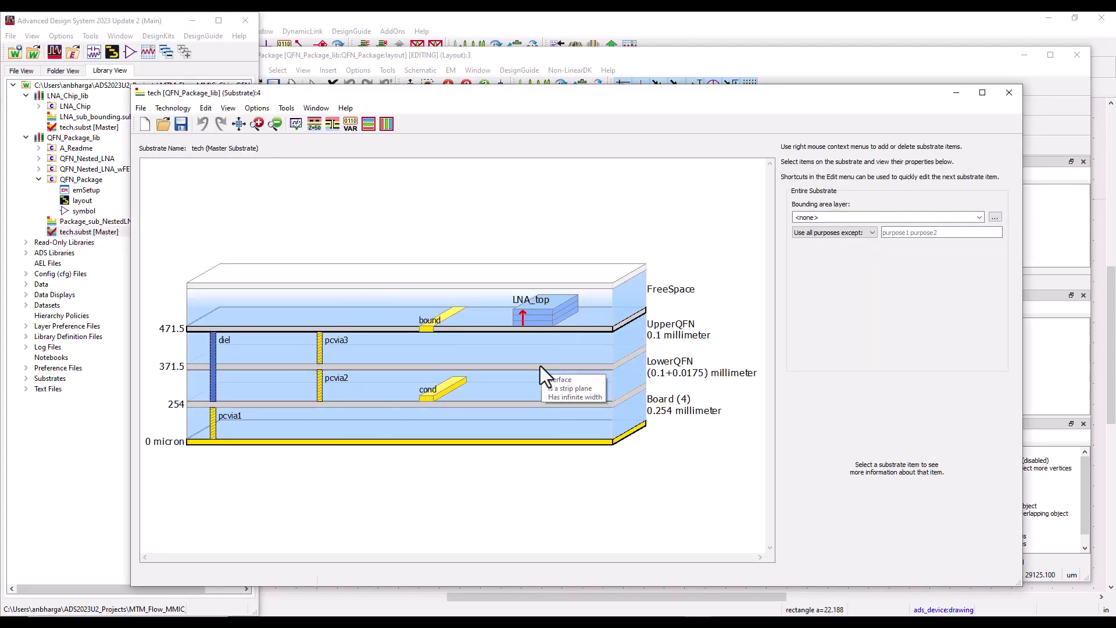
{"action": "left_click", "coordinate": [539, 318]}
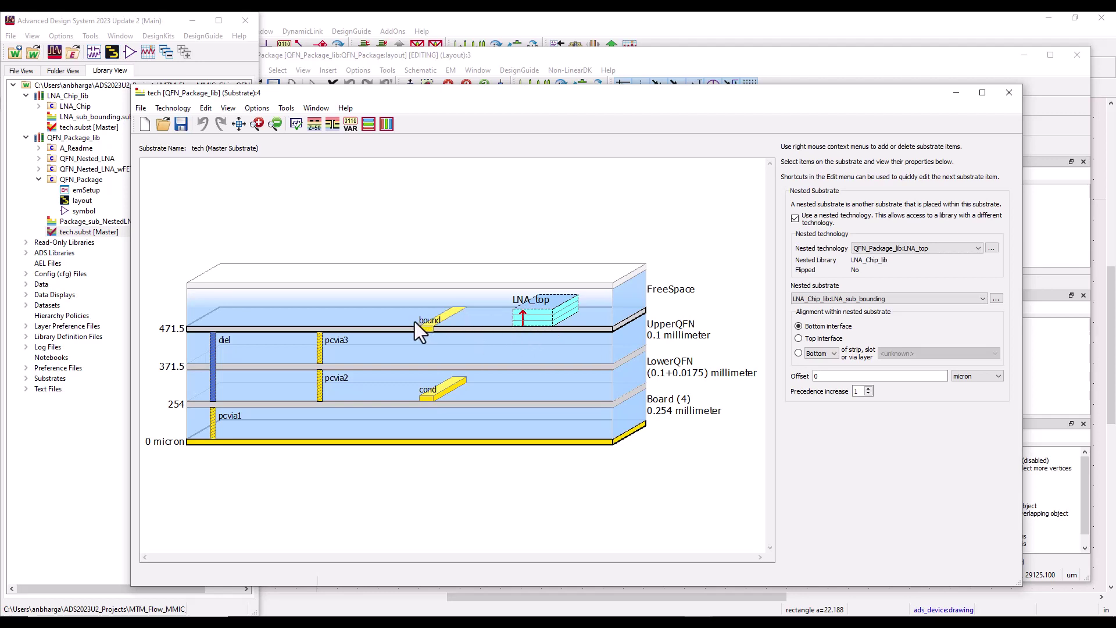
{"action": "mouse_move", "coordinate": [414, 322]}
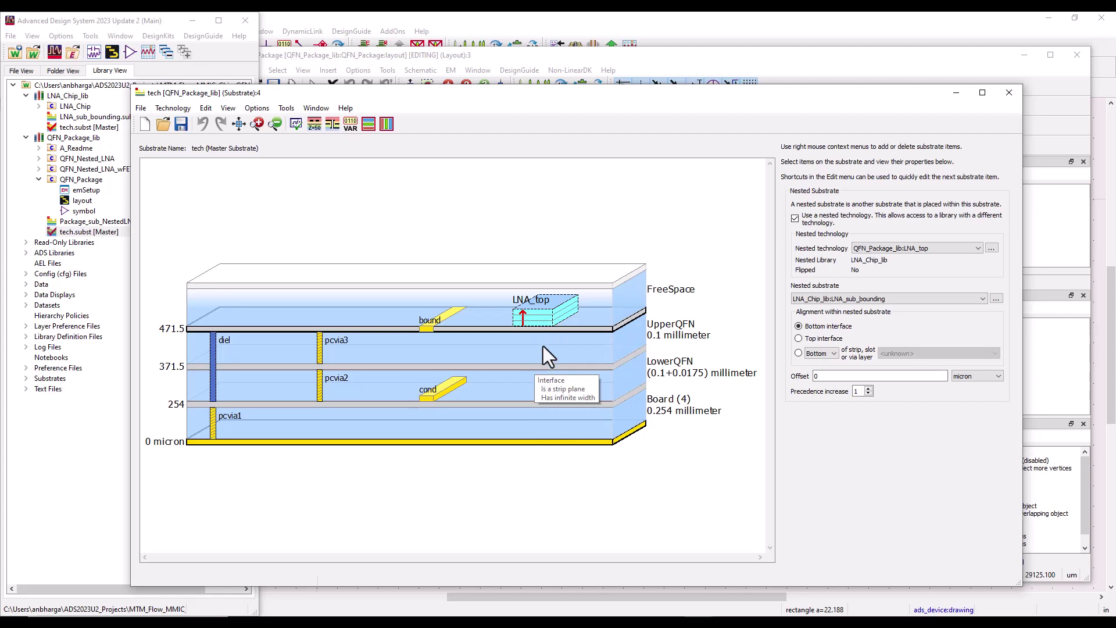
{"action": "right_click", "coordinate": [531, 316]}
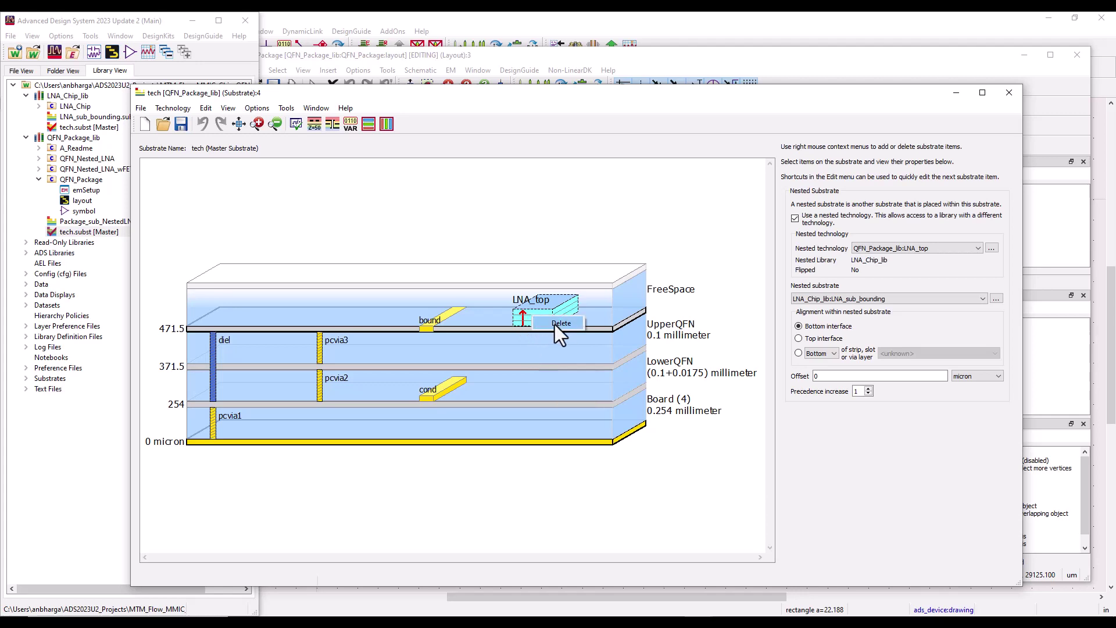
{"action": "left_click", "coordinate": [558, 326]}
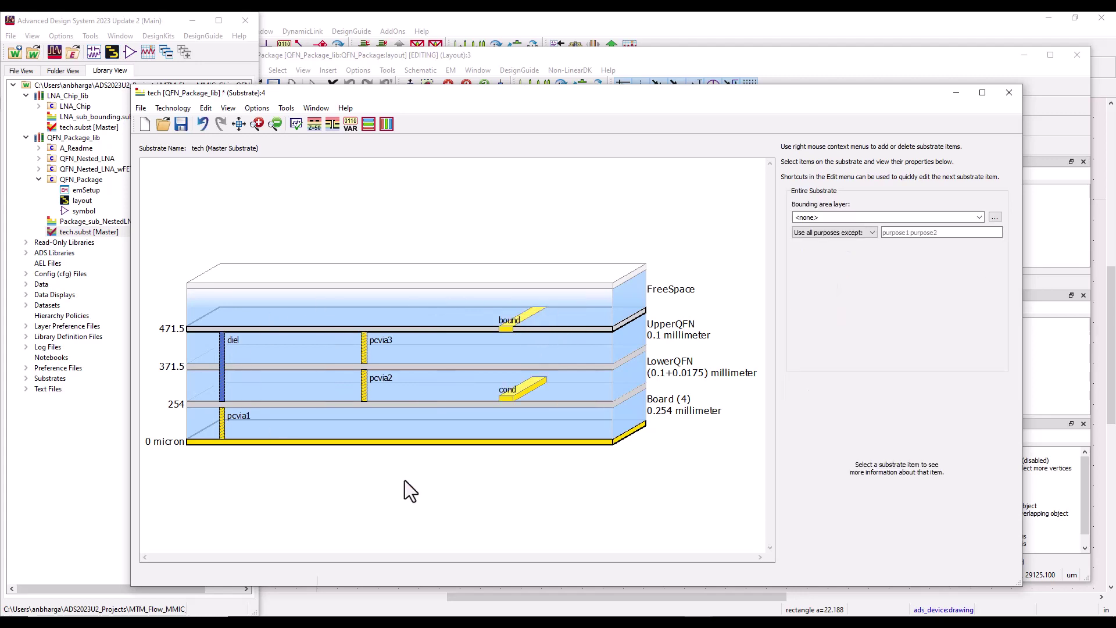
{"action": "mouse_move", "coordinate": [562, 325]}
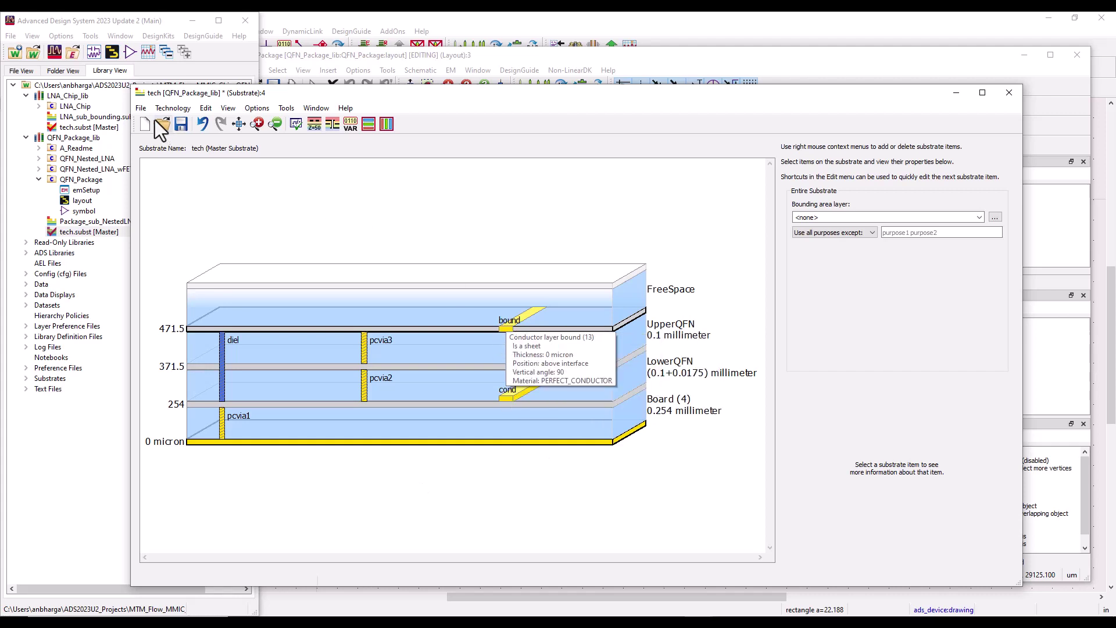
- Save the package substrate and remove the LNA_top nested technology mapping
{"action": "left_click", "coordinate": [181, 124]}
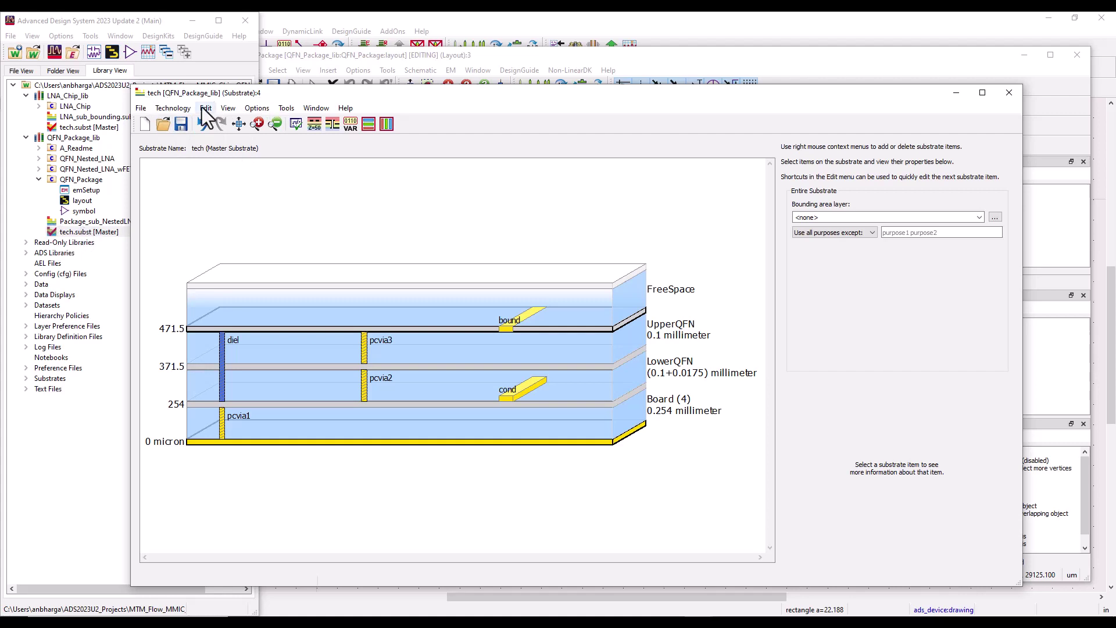
{"action": "left_click", "coordinate": [185, 109]}
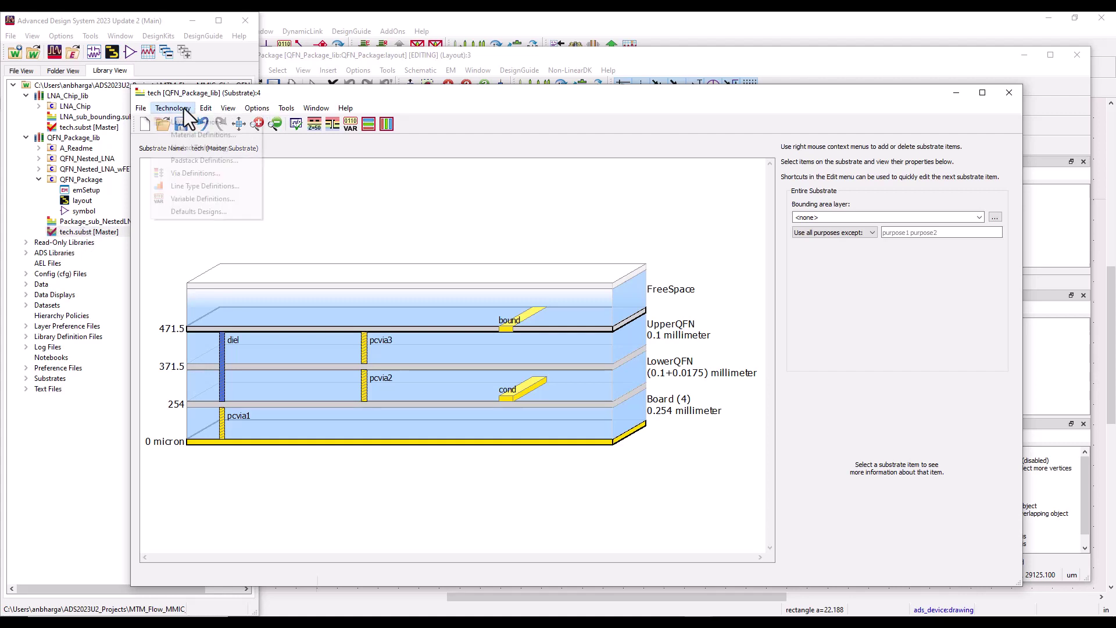
{"action": "left_click", "coordinate": [194, 147]}
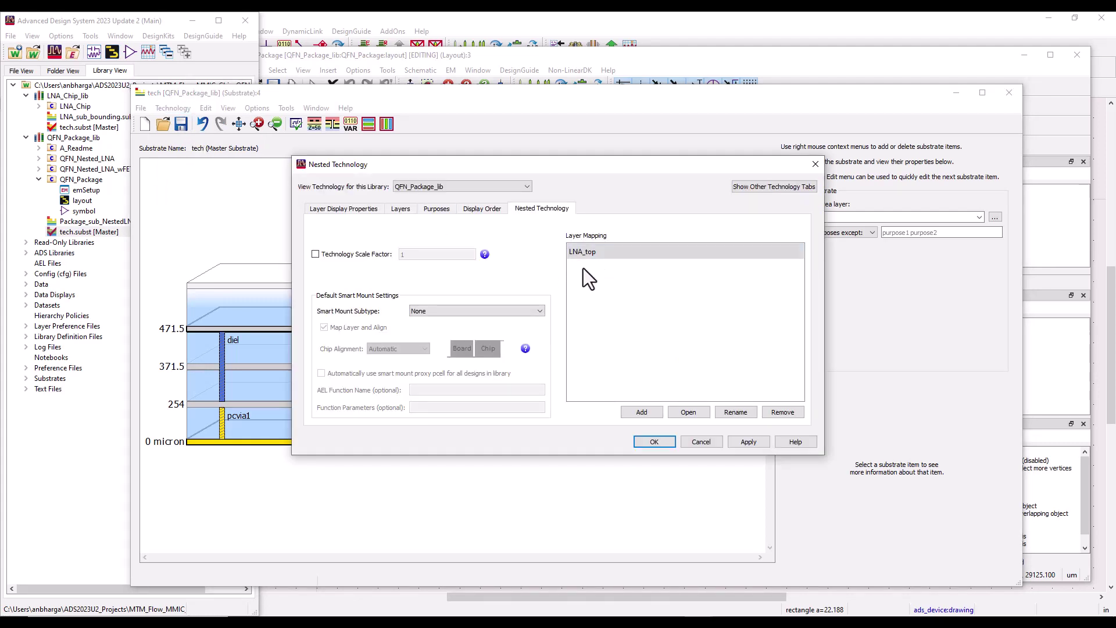
{"action": "left_click", "coordinate": [586, 254]}
{"action": "left_click", "coordinate": [778, 414]}
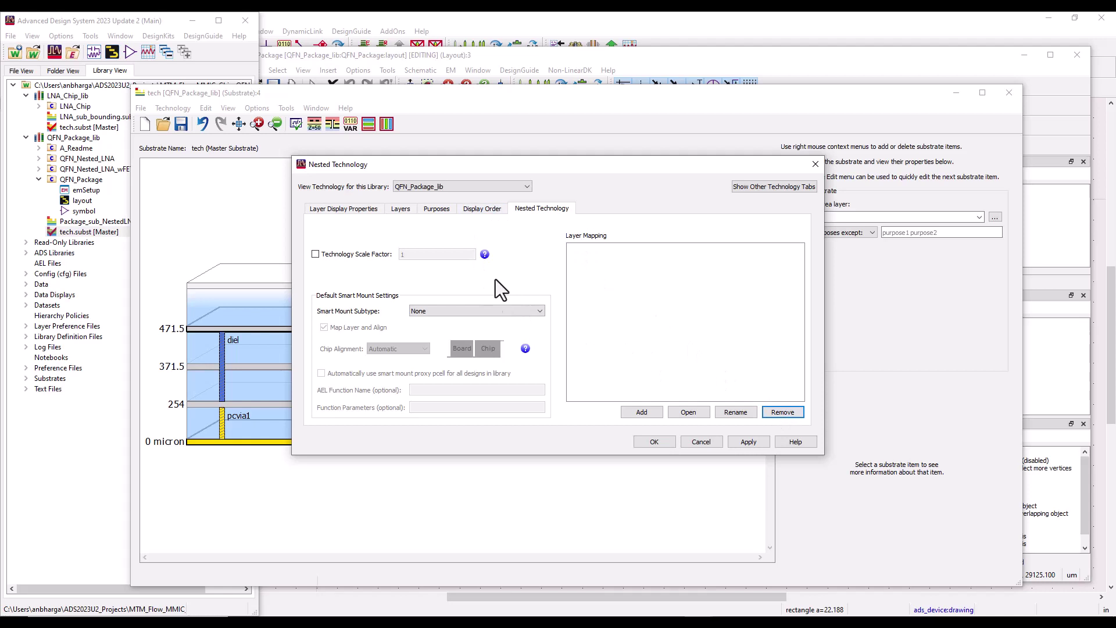
{"action": "left_click", "coordinate": [747, 443]}
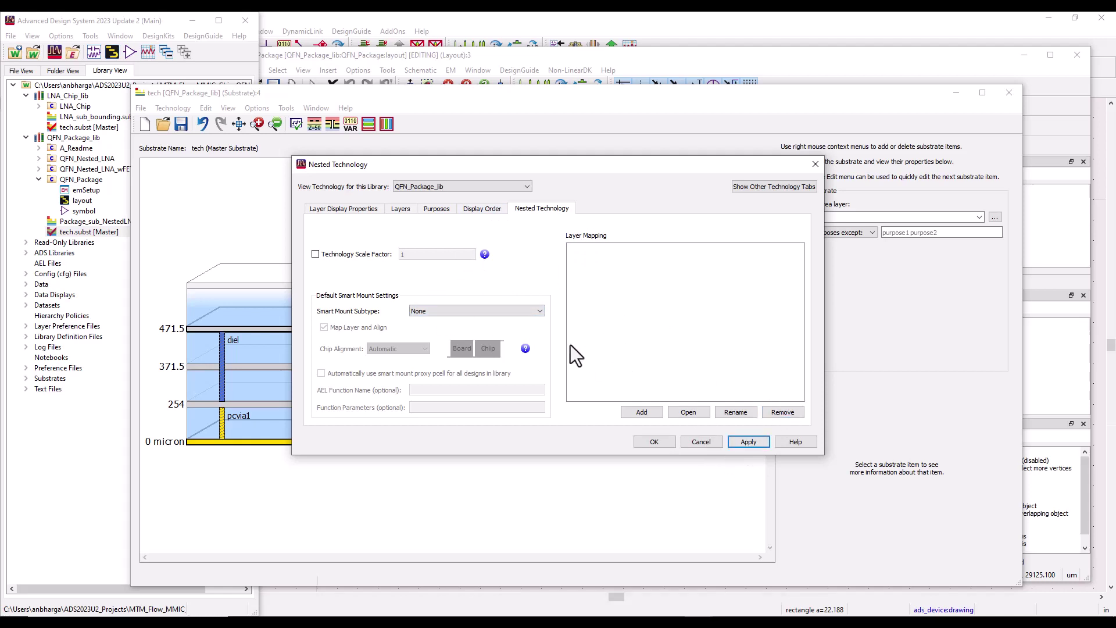
- Set LNA_Chip_lib's smart mount subtype to Bottom Mount and apply it
{"action": "left_click", "coordinate": [435, 189]}
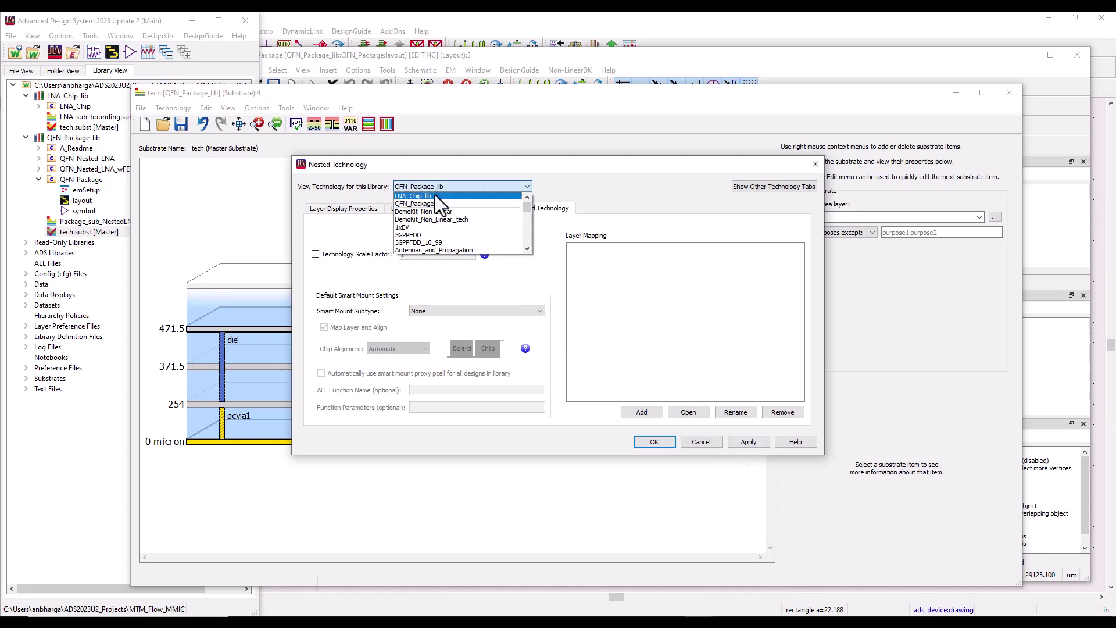
{"action": "left_click", "coordinate": [435, 196]}
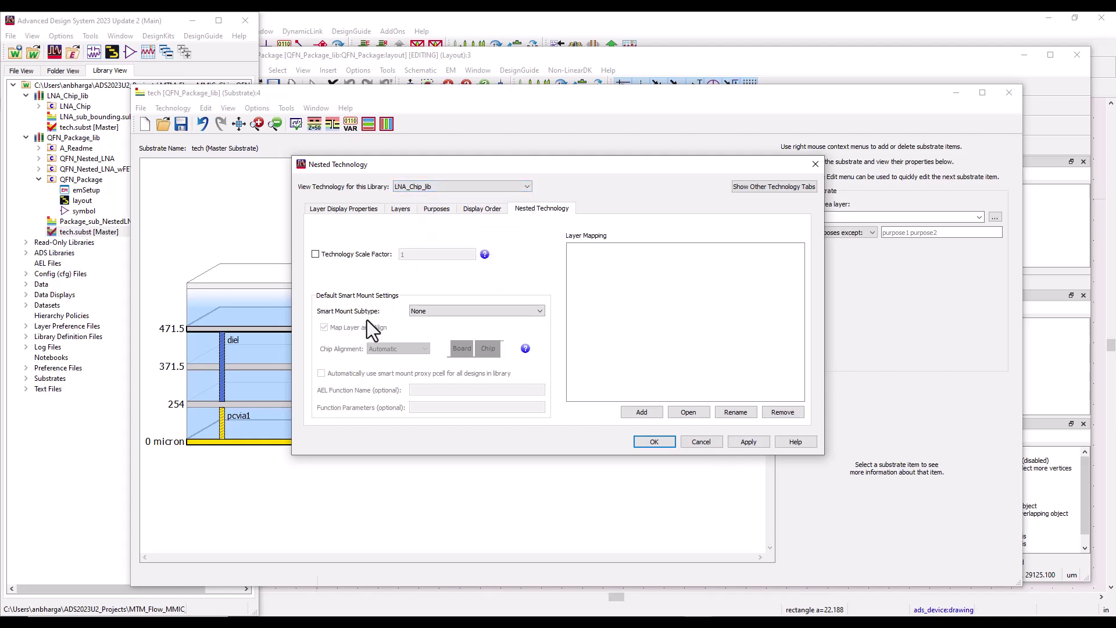
{"action": "left_click", "coordinate": [454, 315]}
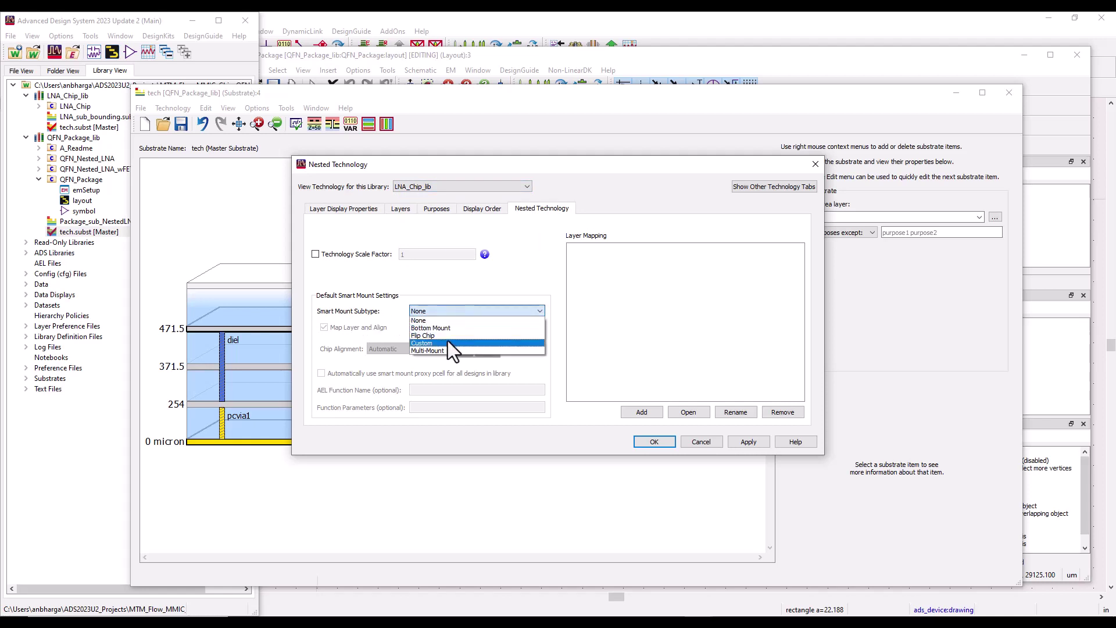
{"action": "left_click", "coordinate": [447, 330]}
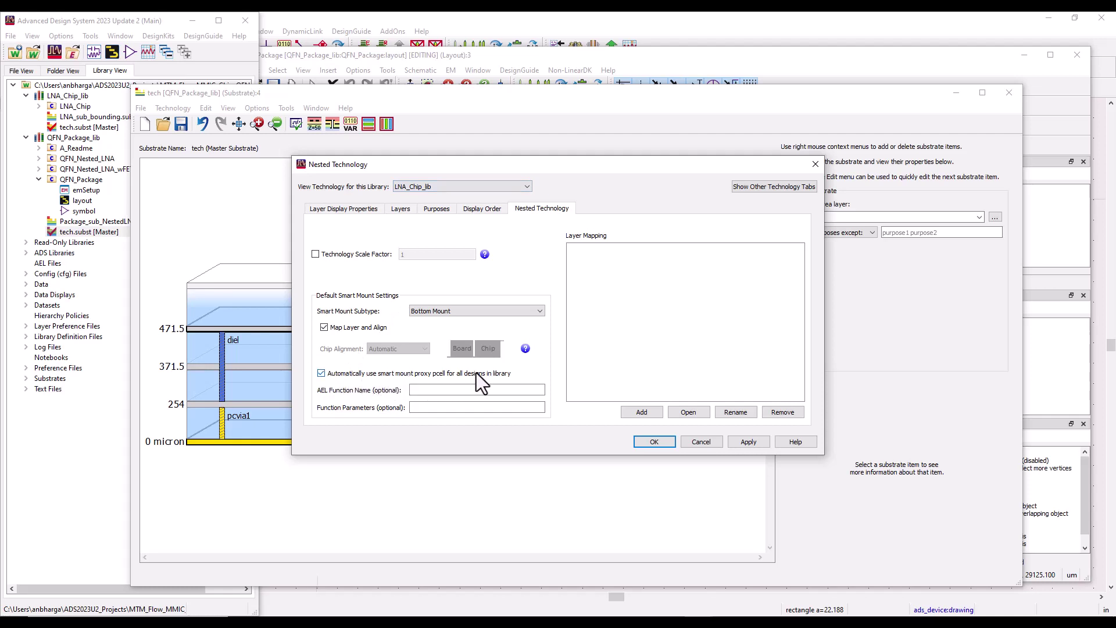
{"action": "left_click", "coordinate": [750, 444]}
- Close the nested technology settings and substrate editor, then drag LNA_Chip into the package layout
{"action": "left_click", "coordinate": [645, 440]}
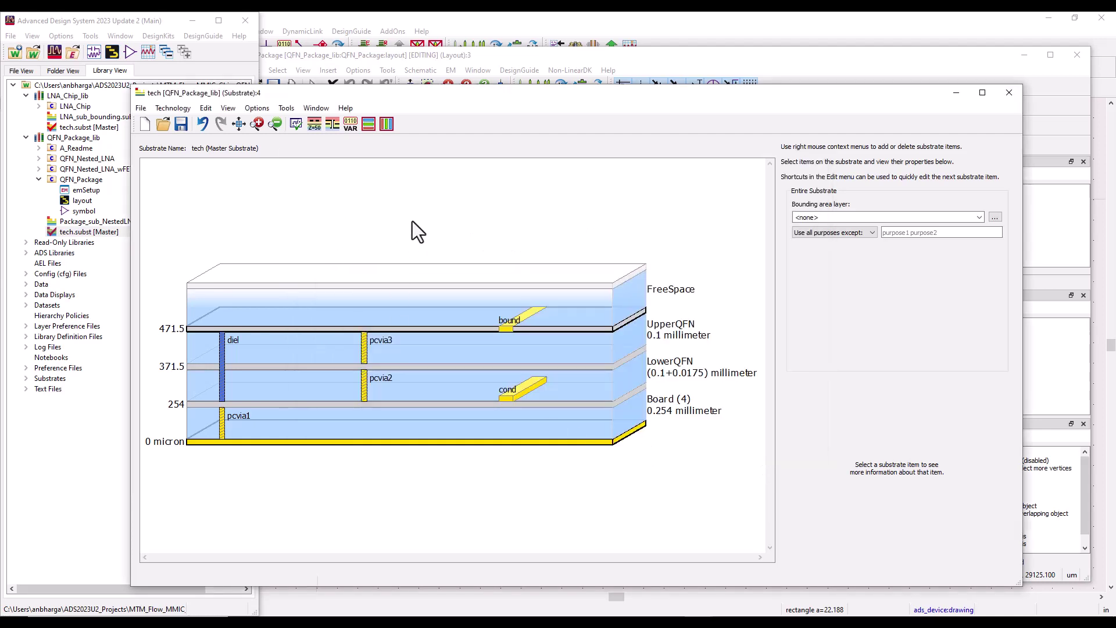
{"action": "left_click", "coordinate": [1008, 94]}
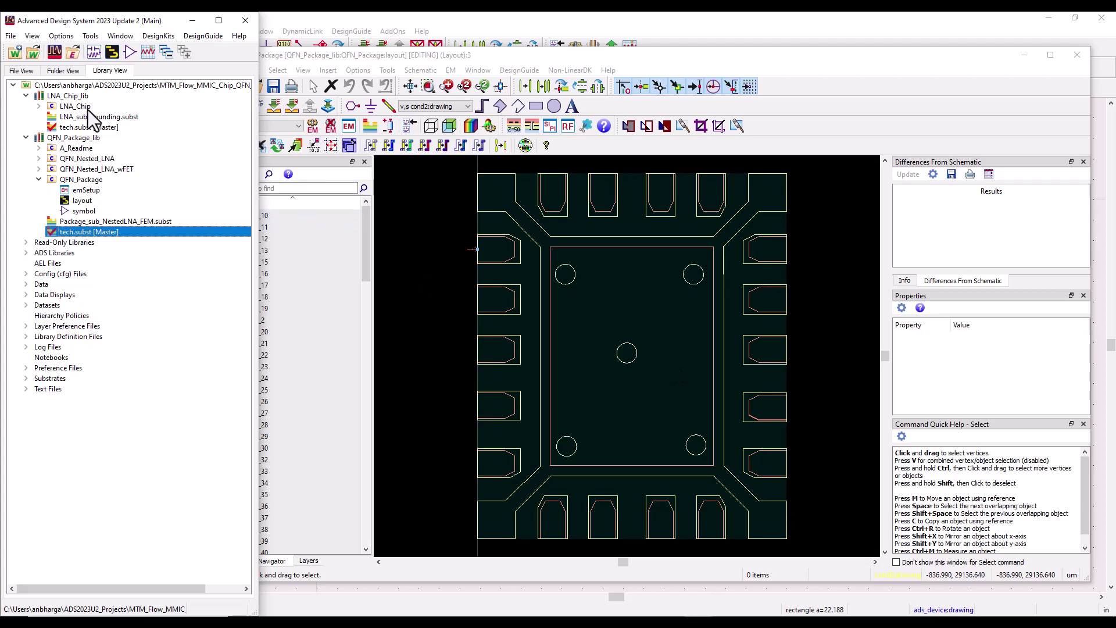
{"action": "left_click_drag", "start_coordinate": [81, 107], "coordinate": [628, 397]}
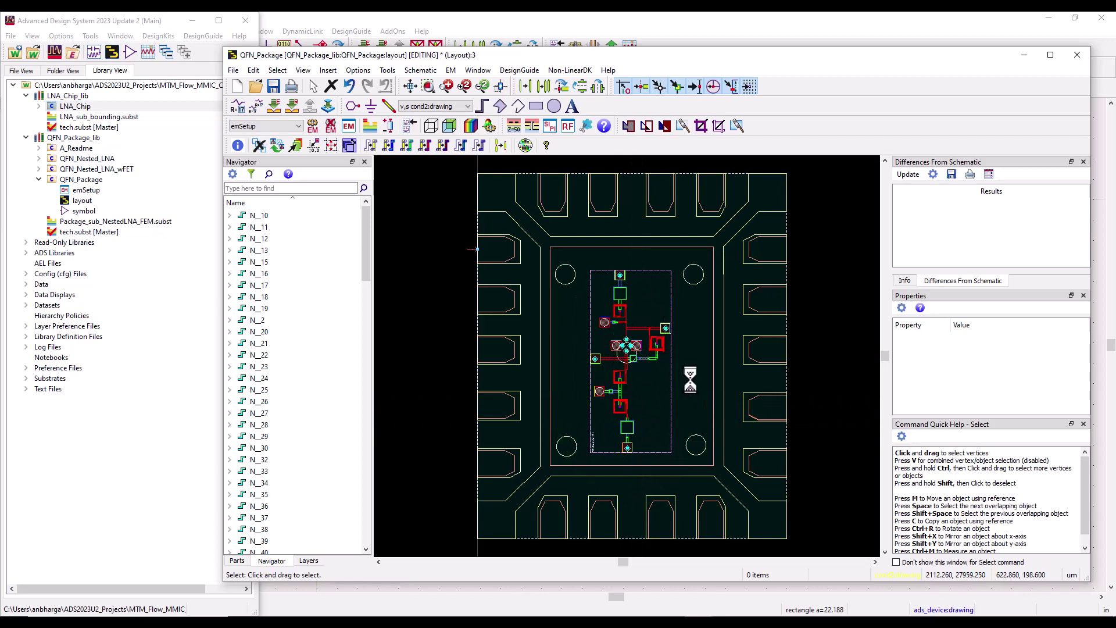
- Keep the placed LNA_Chip instance mounted on the bound (13) layer
{"action": "left_click", "coordinate": [670, 349]}
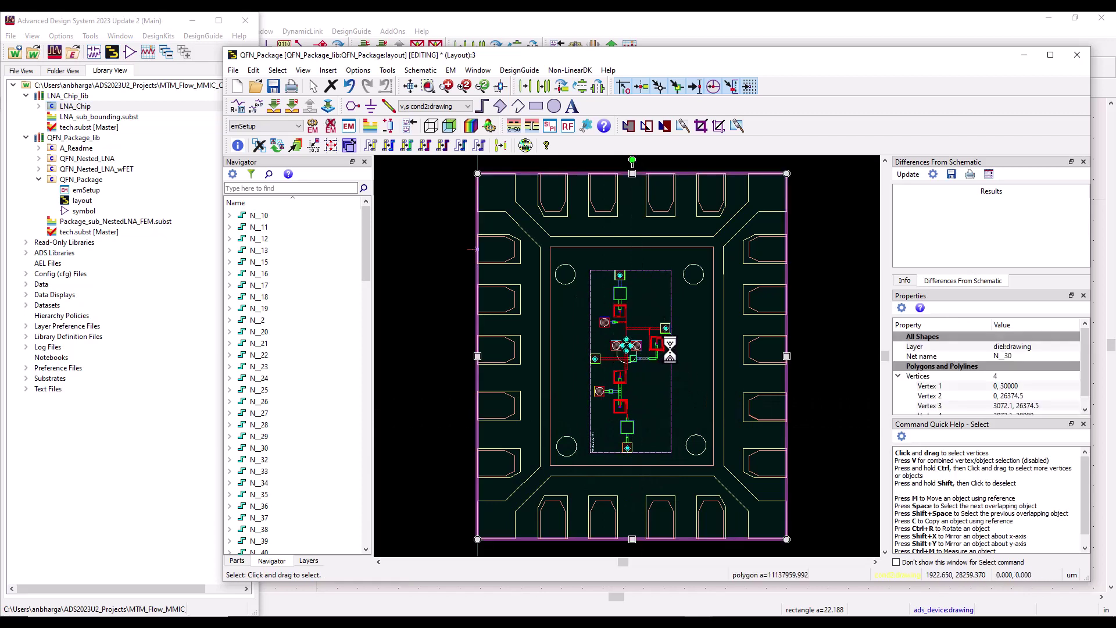
{"action": "left_click", "coordinate": [669, 349]}
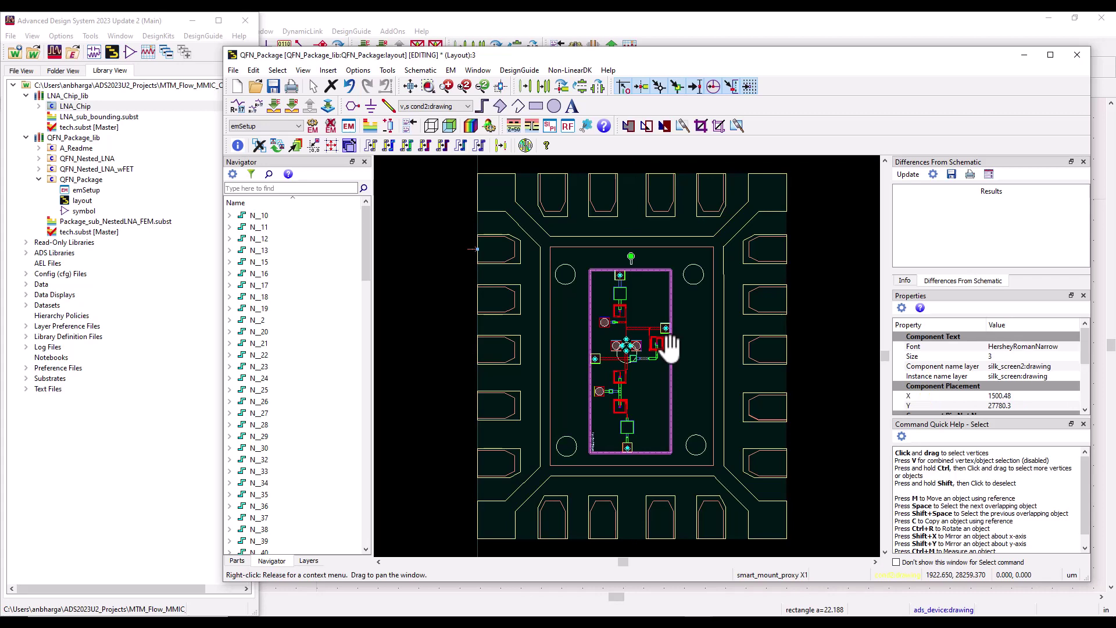
{"action": "right_click", "coordinate": [669, 346]}
{"action": "mouse_move", "coordinate": [692, 54]}
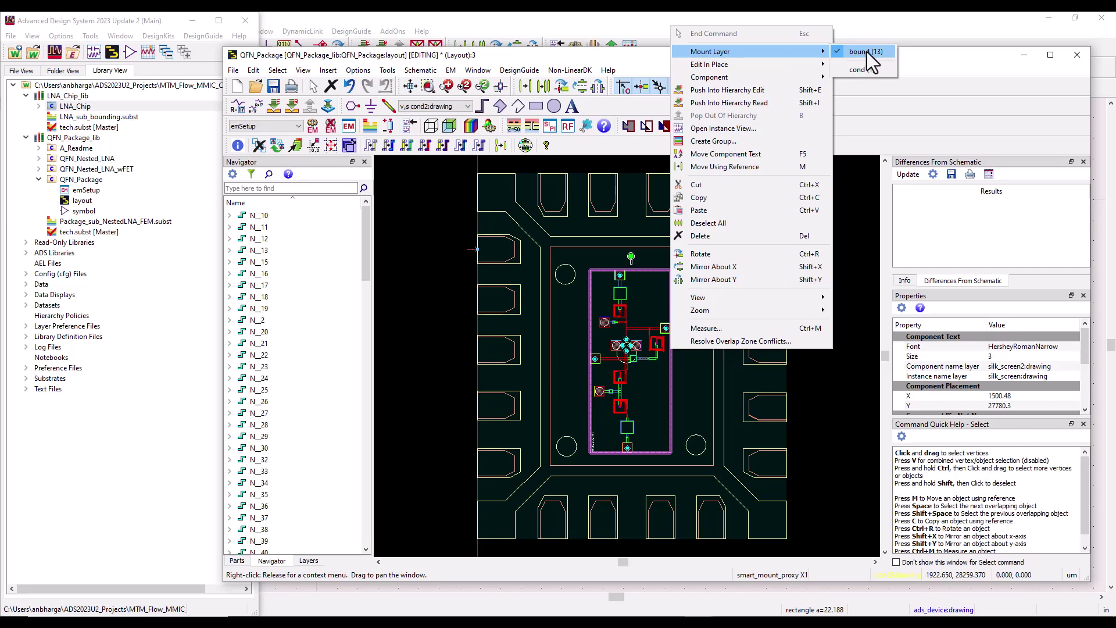
{"action": "left_click", "coordinate": [439, 282]}
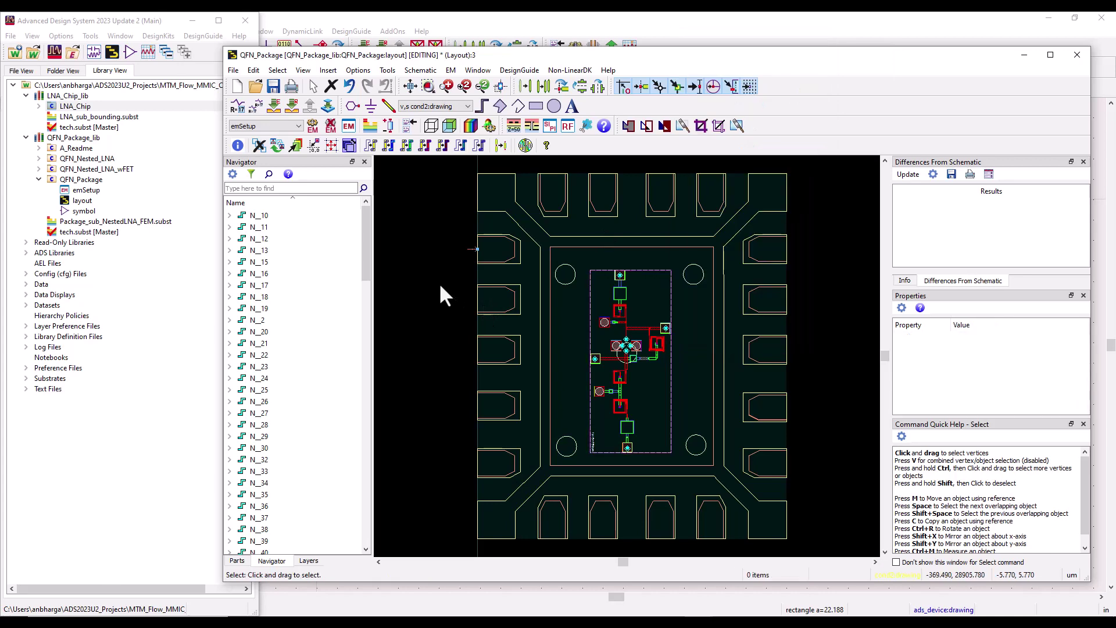
- Create an RFPro setup for QFN_Package using the QFN_Package_lib:tech substrate and save the layout
{"action": "left_click", "coordinate": [569, 126]}
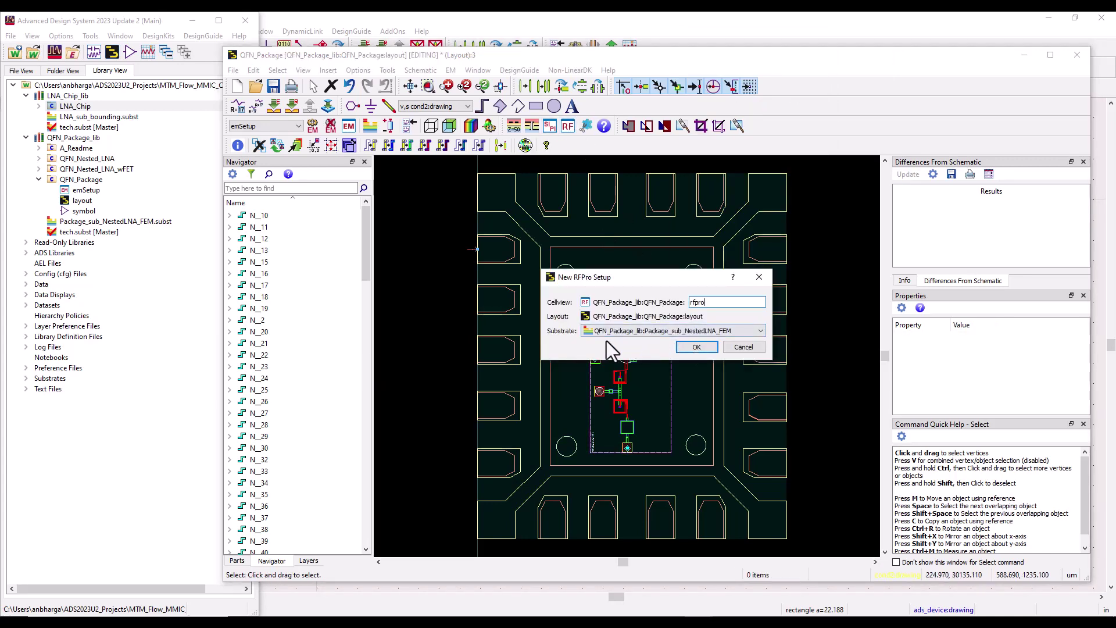
{"action": "left_click", "coordinate": [759, 332]}
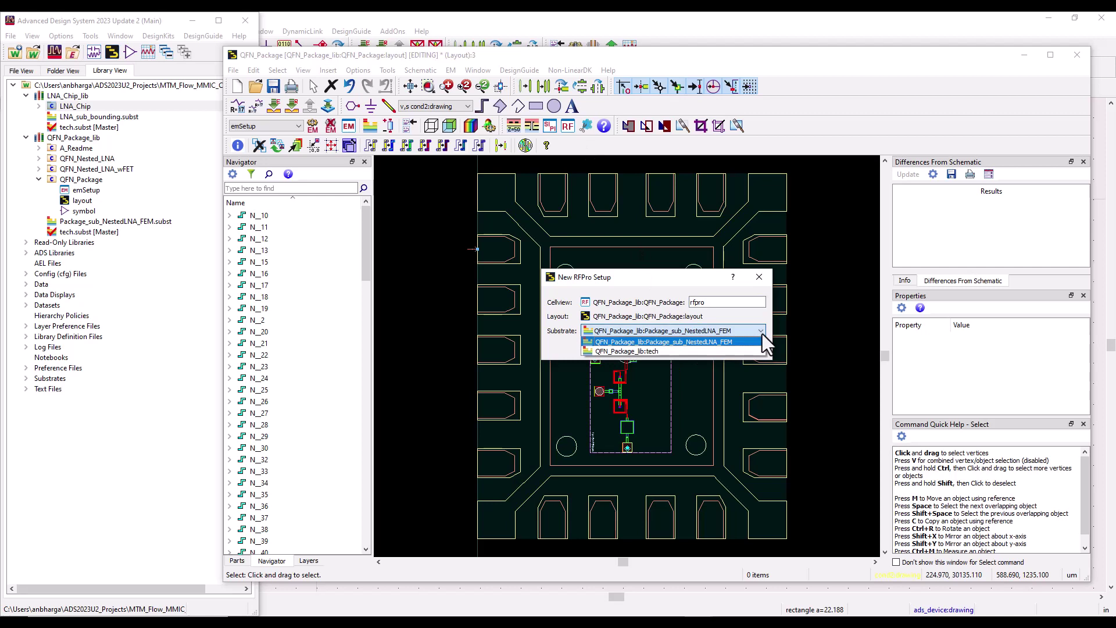
{"action": "left_click", "coordinate": [644, 350]}
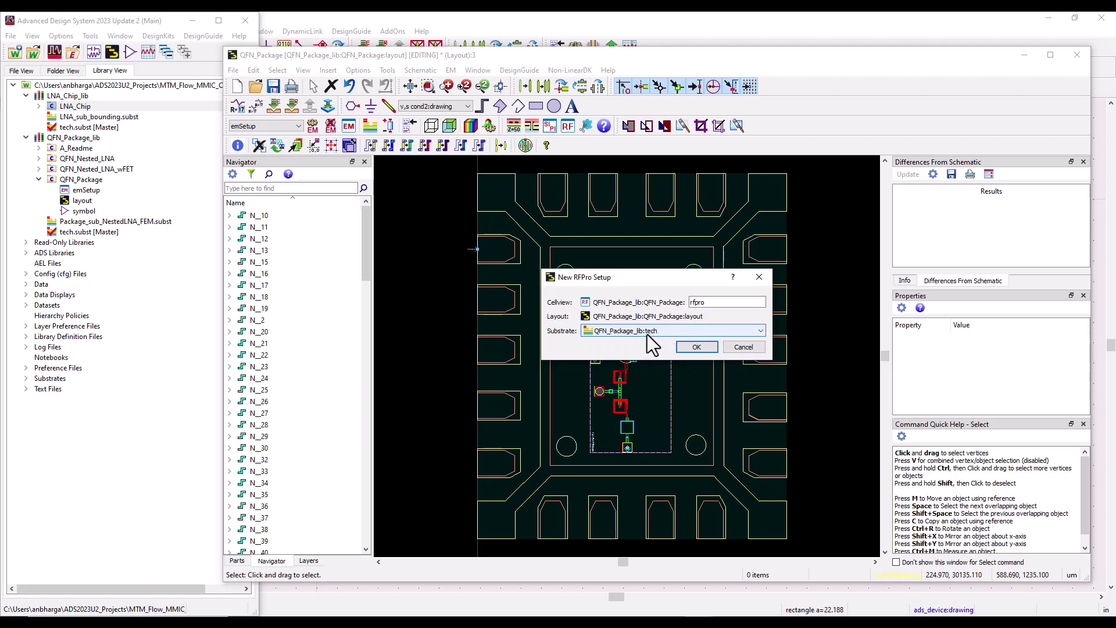
{"action": "left_click", "coordinate": [695, 347]}
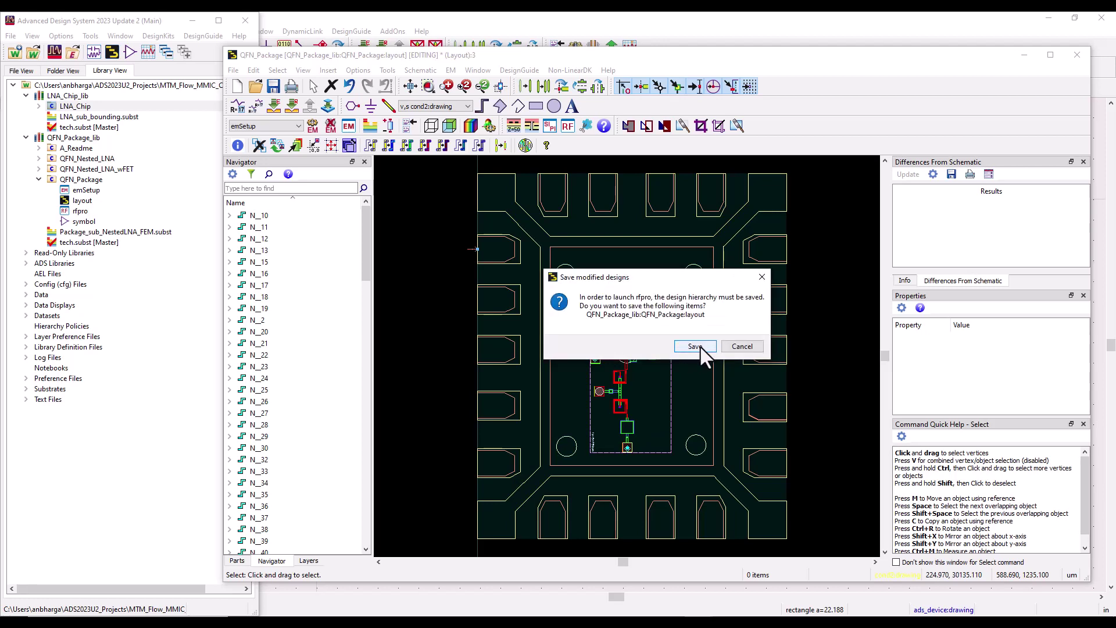
{"action": "left_click", "coordinate": [696, 347]}
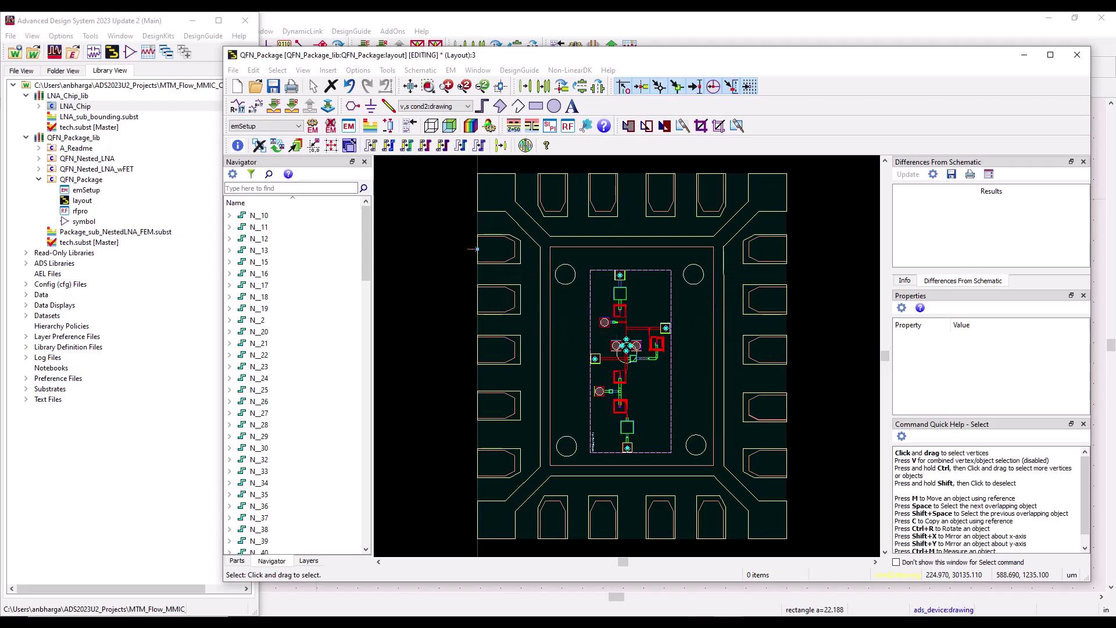
- Maximize the RFPro window once it launches on the QFN_Package project
{"action": "left_click", "coordinate": [1077, 55]}
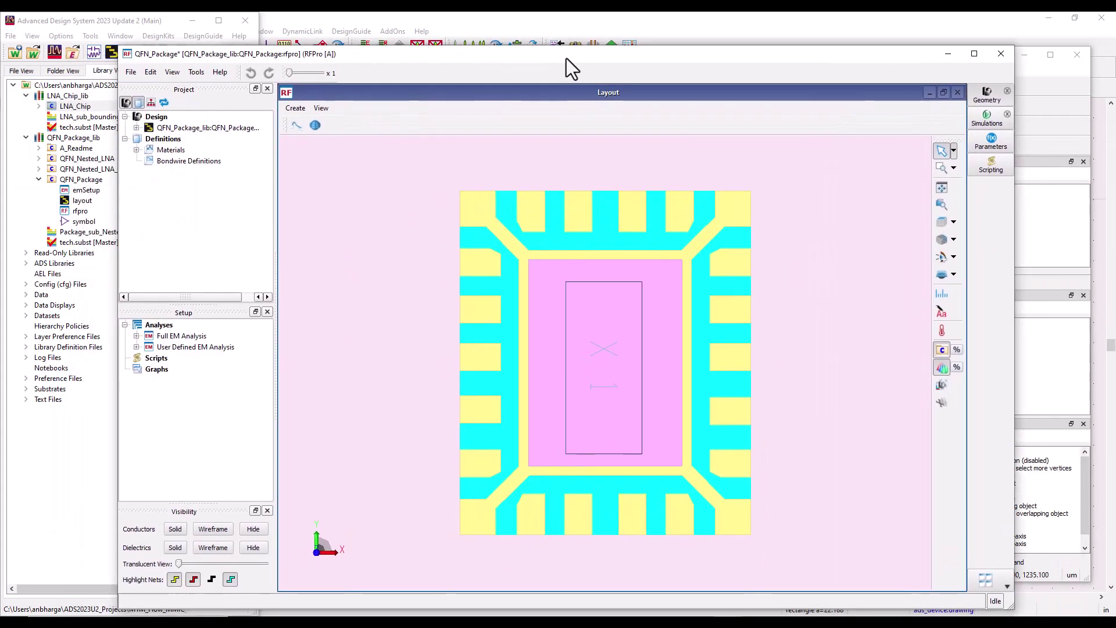
{"action": "double_click", "coordinate": [566, 56]}
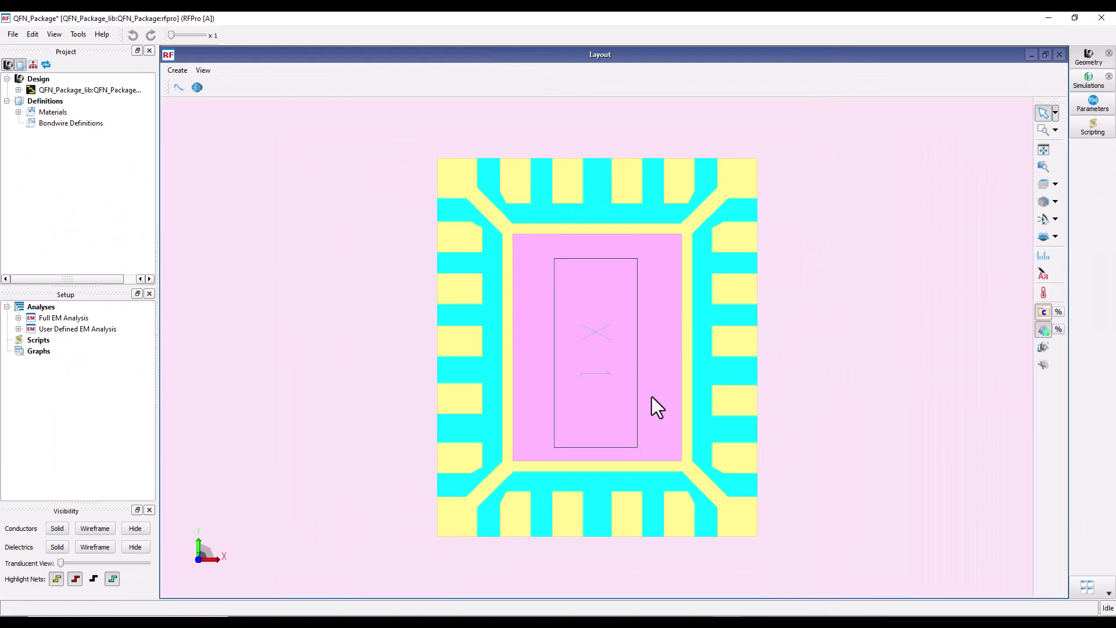
- Change the LNA_Chip component's role to layout in RFPro
{"action": "left_click_drag", "start_coordinate": [657, 459], "coordinate": [573, 297]}
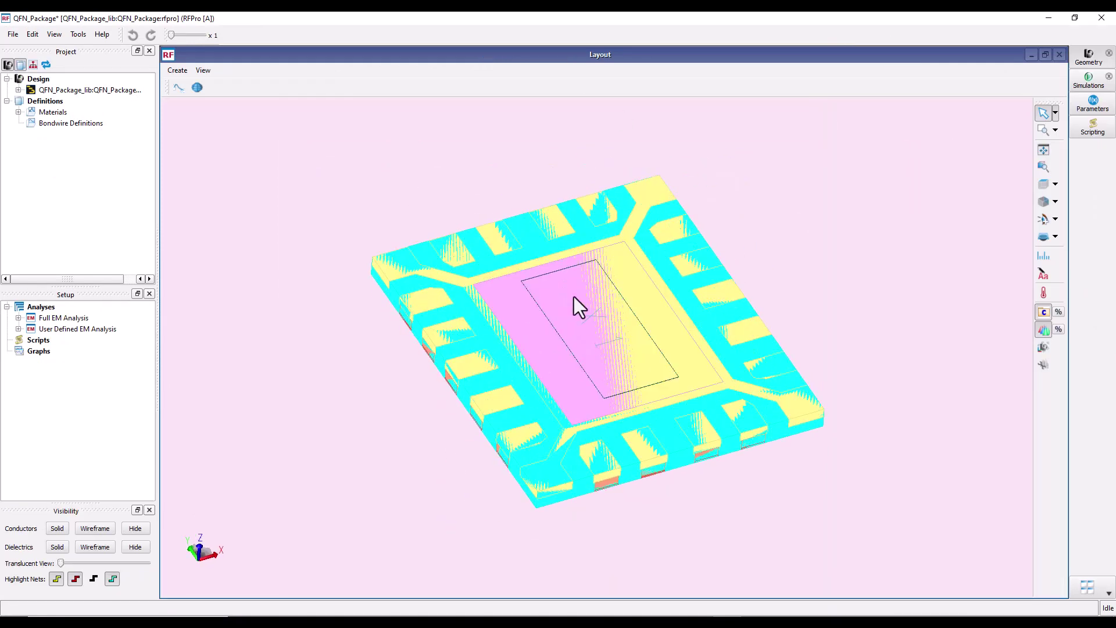
{"action": "left_click", "coordinate": [18, 90]}
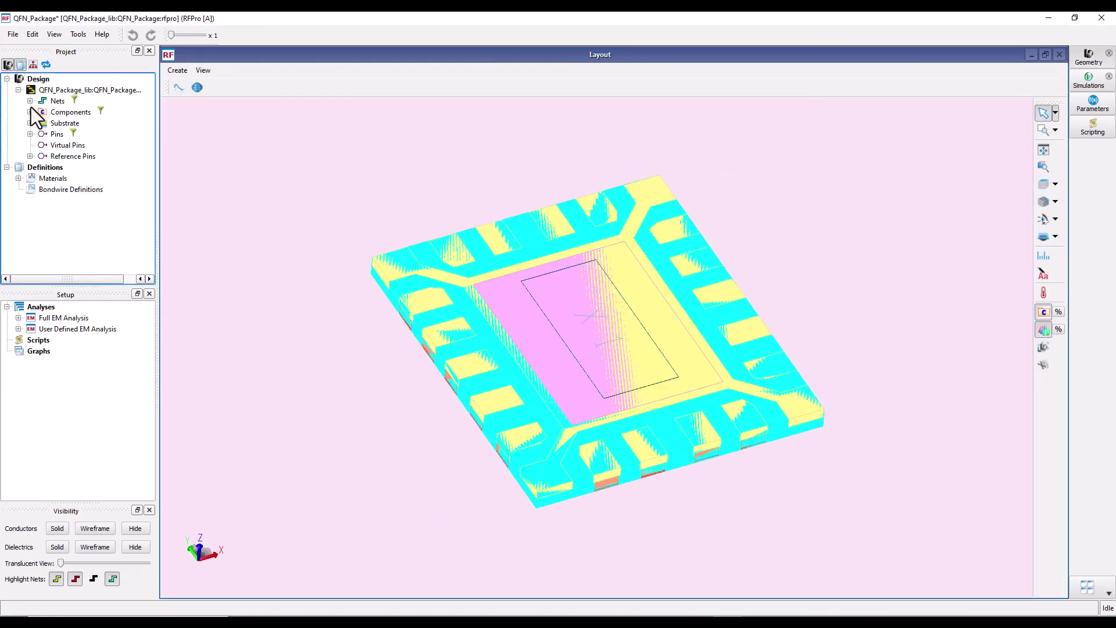
{"action": "left_click", "coordinate": [29, 113]}
{"action": "right_click", "coordinate": [82, 124]}
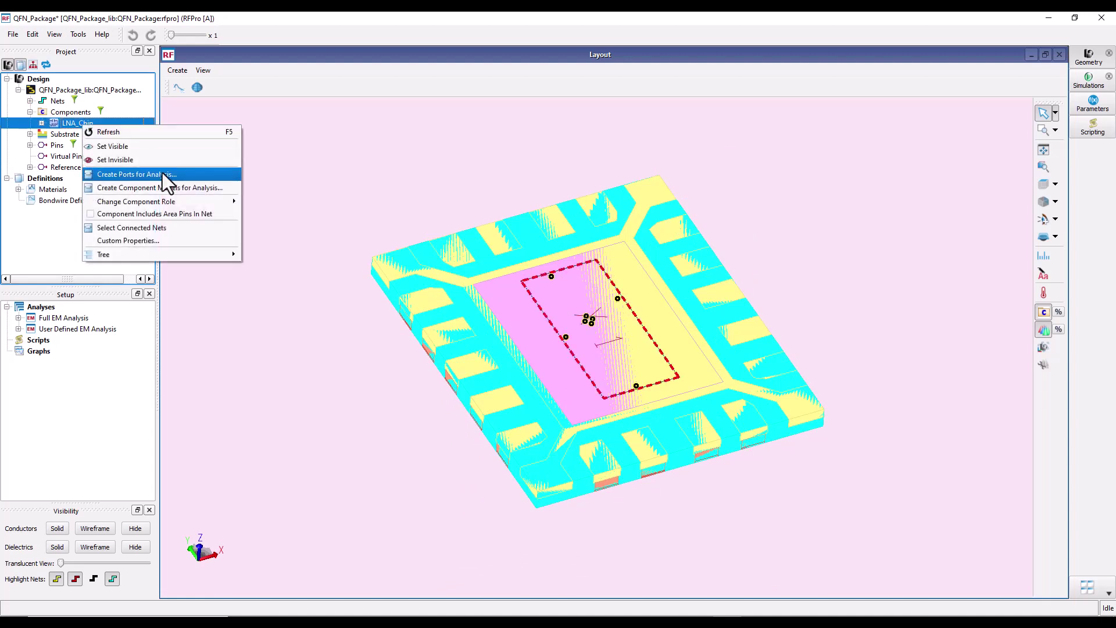
{"action": "mouse_move", "coordinate": [179, 200]}
{"action": "left_click", "coordinate": [256, 229]}
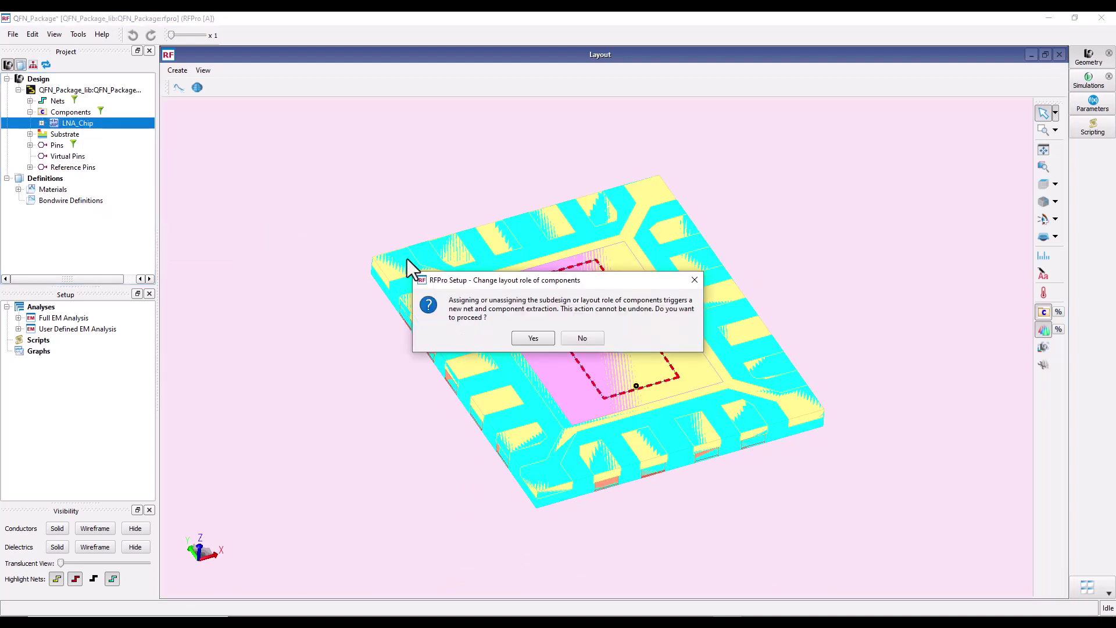
{"action": "left_click", "coordinate": [533, 338]}
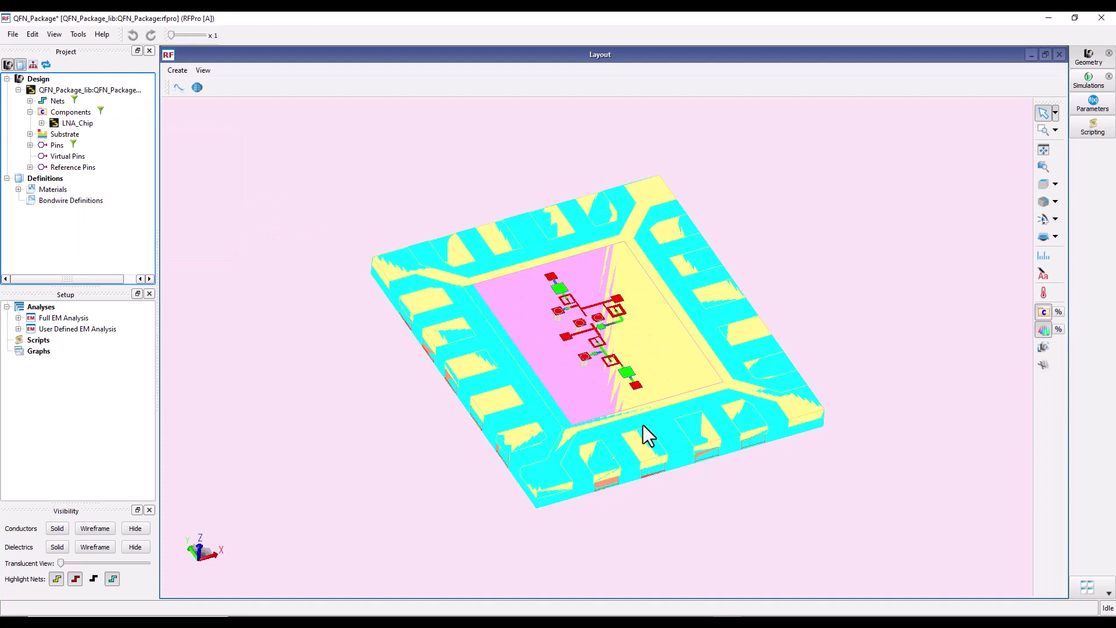
- Review the combined conductor layers under Substrate > Conductors, then close RFPro without saving
{"action": "left_click_drag", "start_coordinate": [643, 436], "coordinate": [703, 416]}
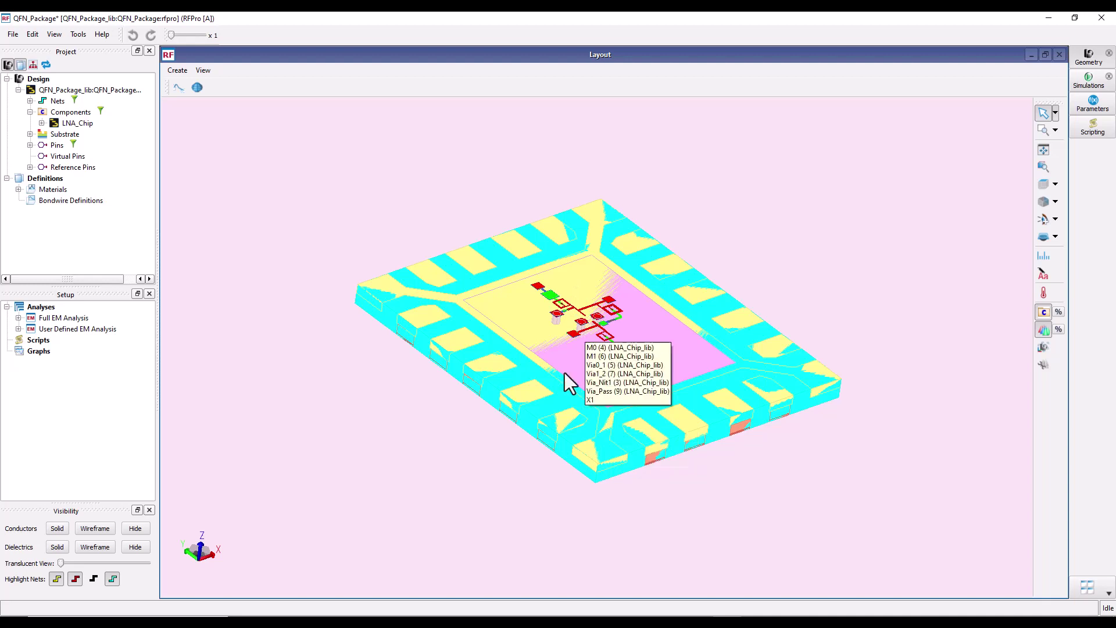
{"action": "left_click", "coordinate": [30, 133]}
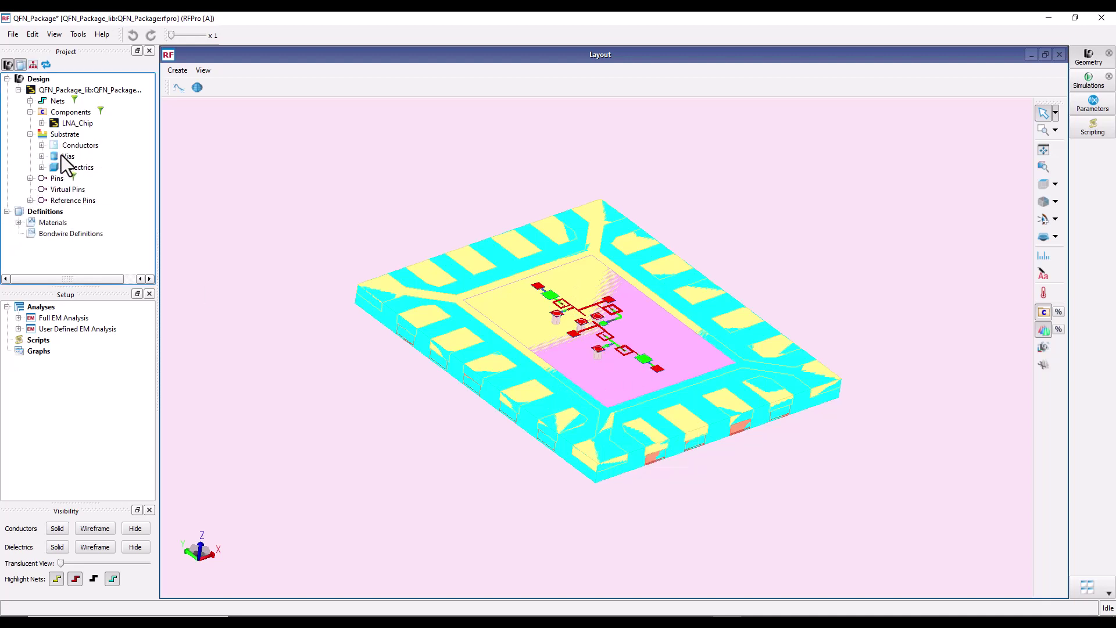
{"action": "left_click", "coordinate": [41, 146]}
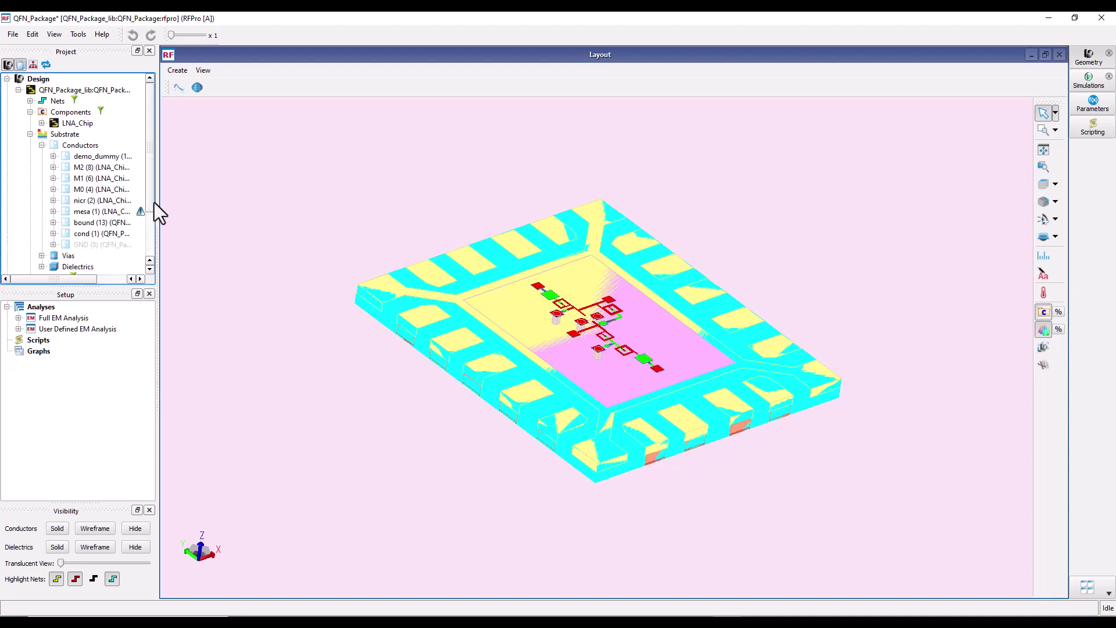
{"action": "left_click_drag", "start_coordinate": [158, 203], "coordinate": [212, 208]}
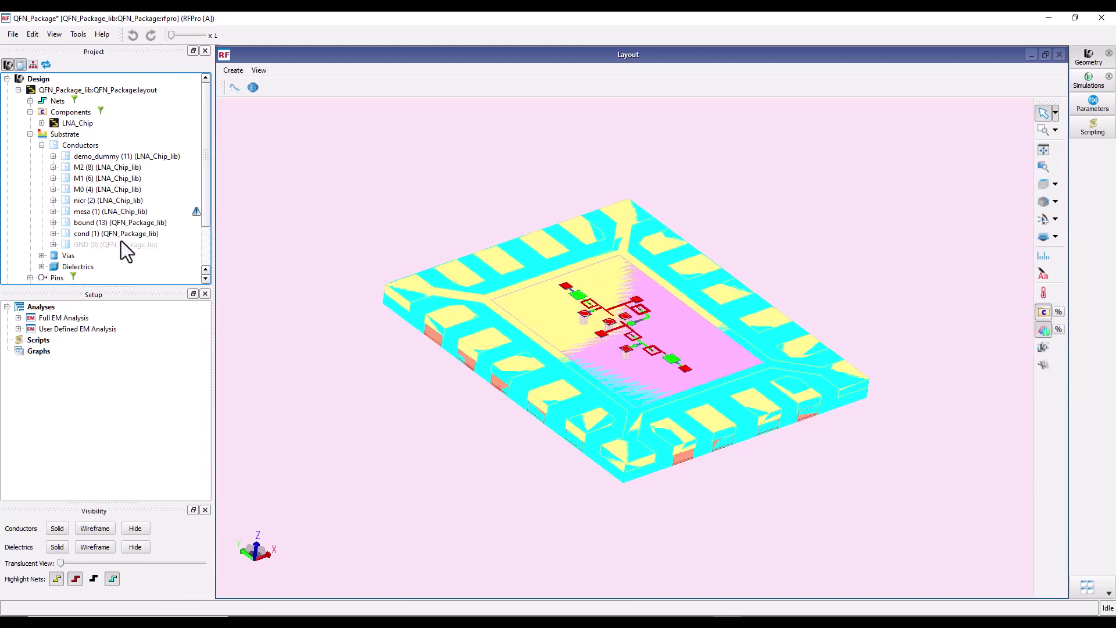
{"action": "left_click", "coordinate": [1102, 18]}
{"action": "left_click", "coordinate": [566, 335]}
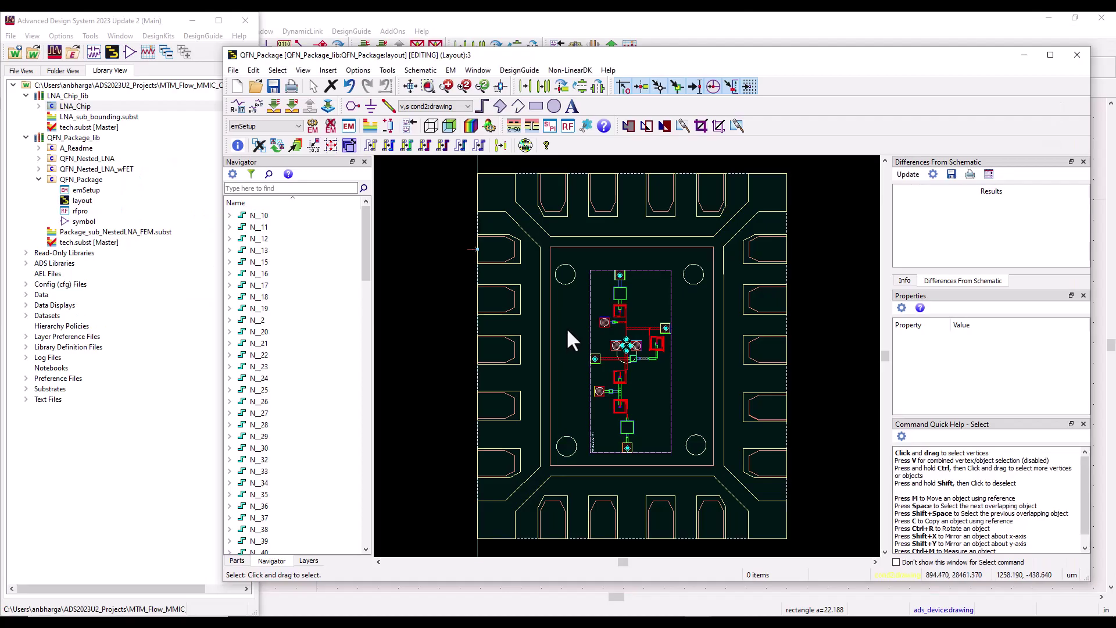
- Delete tech.subst from LNA_Chip_lib, confirming with Delete Anyway
{"action": "left_click", "coordinate": [71, 96]}
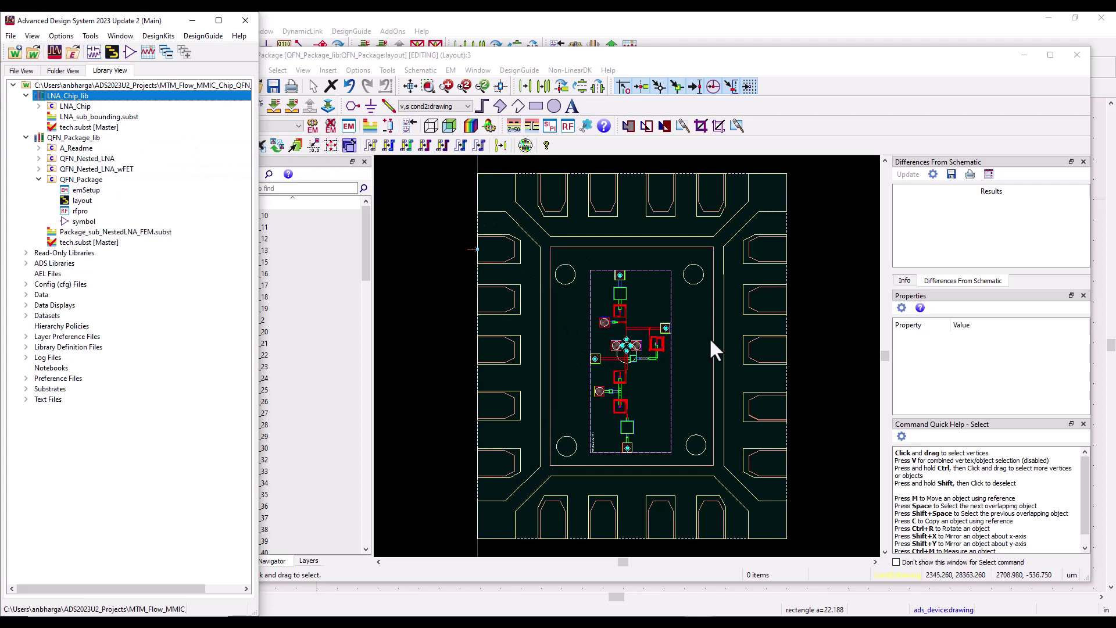
{"action": "right_click", "coordinate": [82, 127]}
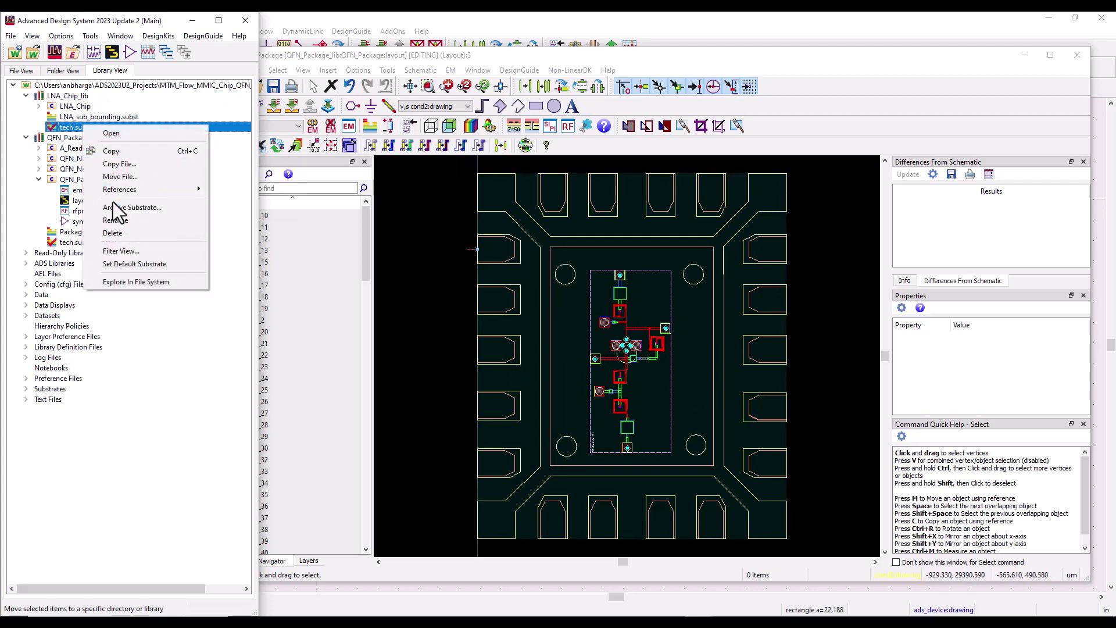
{"action": "left_click", "coordinate": [116, 234]}
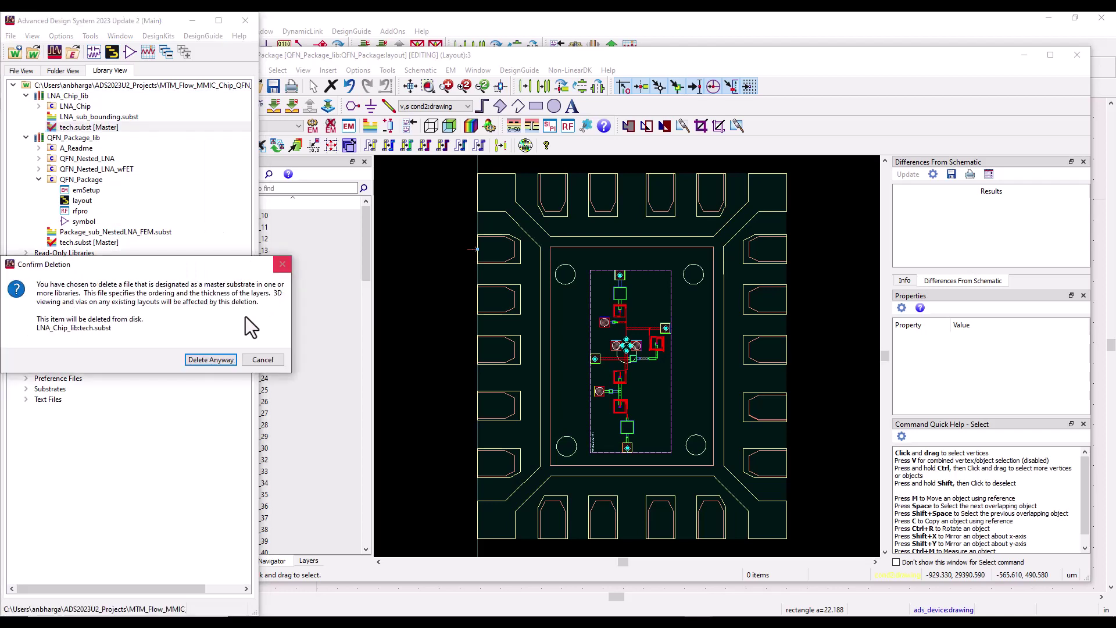
{"action": "left_click", "coordinate": [211, 359]}
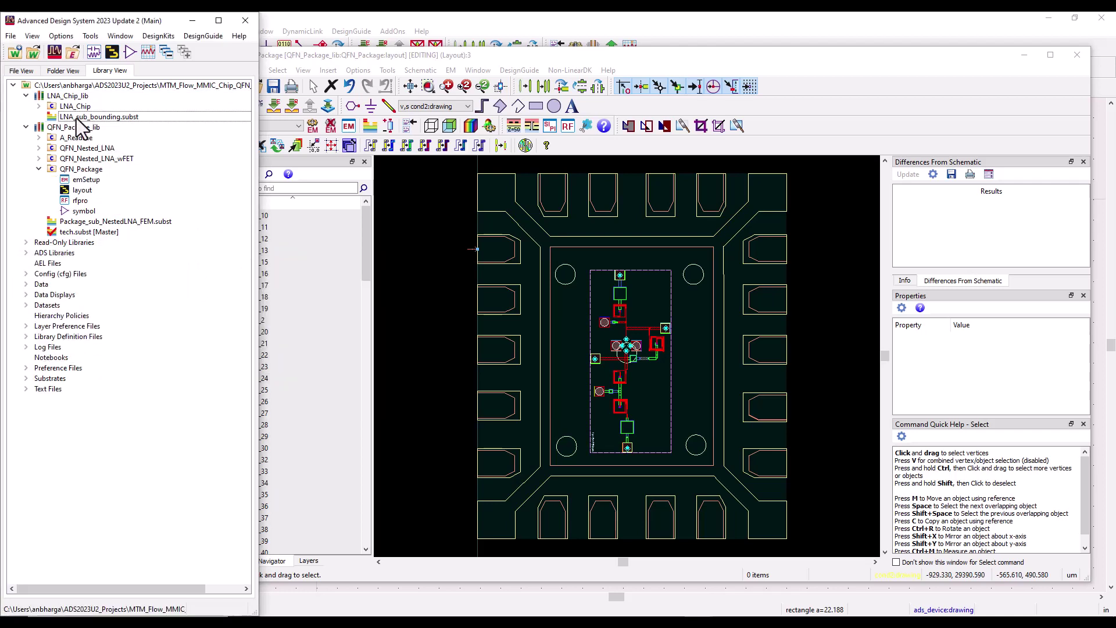
- Delete the existing rfpro cell view of QFN_Package
{"action": "left_click", "coordinate": [420, 231]}
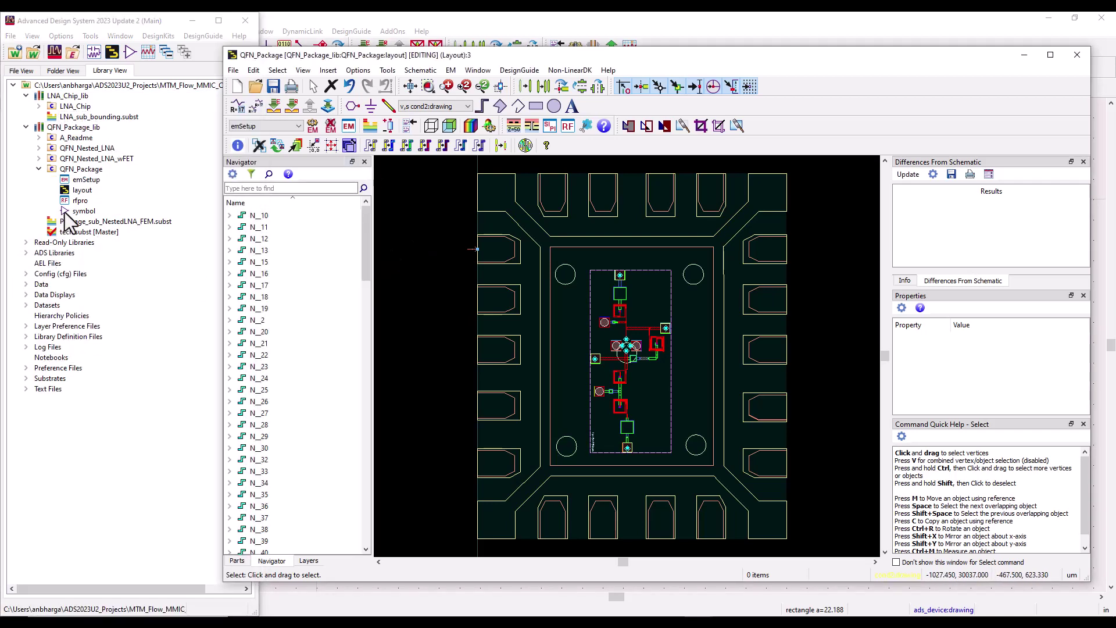
{"action": "left_click", "coordinate": [76, 201]}
{"action": "right_click", "coordinate": [80, 200]}
{"action": "left_click", "coordinate": [116, 341]}
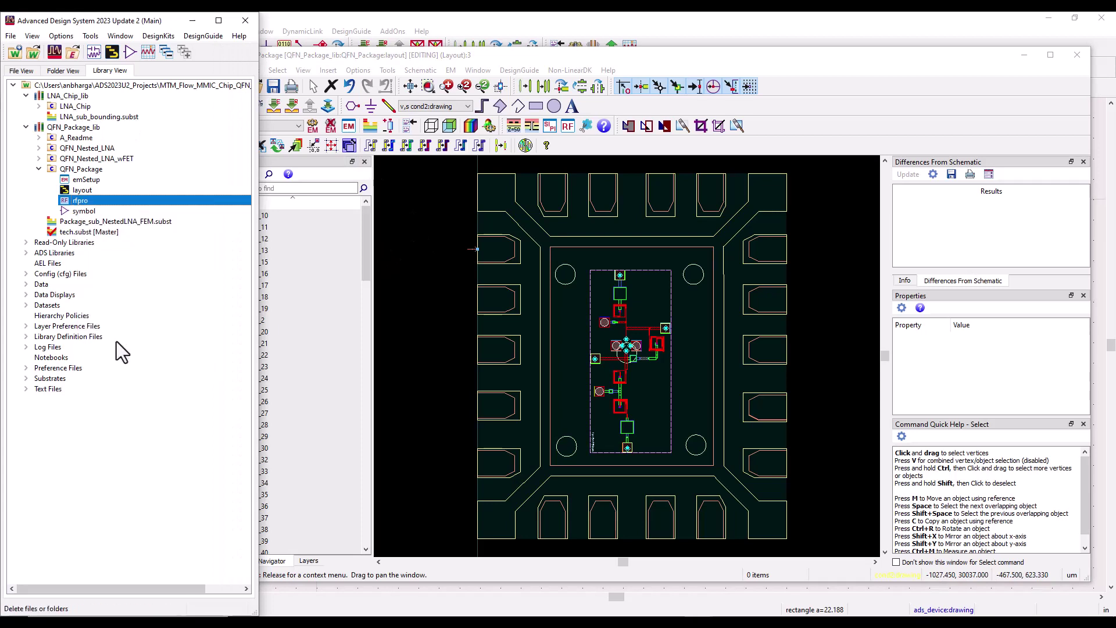
{"action": "left_click", "coordinate": [124, 344]}
- Start a new RFPro setup on QFN_Package_lib:tech and dismiss the mapped-layers notice
{"action": "left_click", "coordinate": [420, 249]}
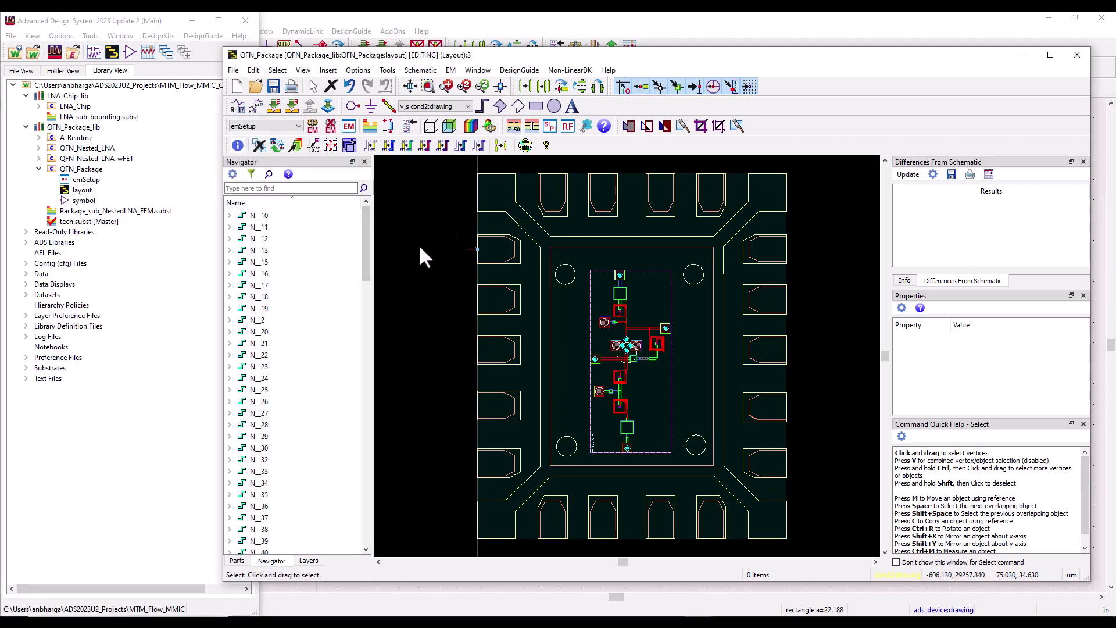
{"action": "left_click", "coordinate": [695, 331]}
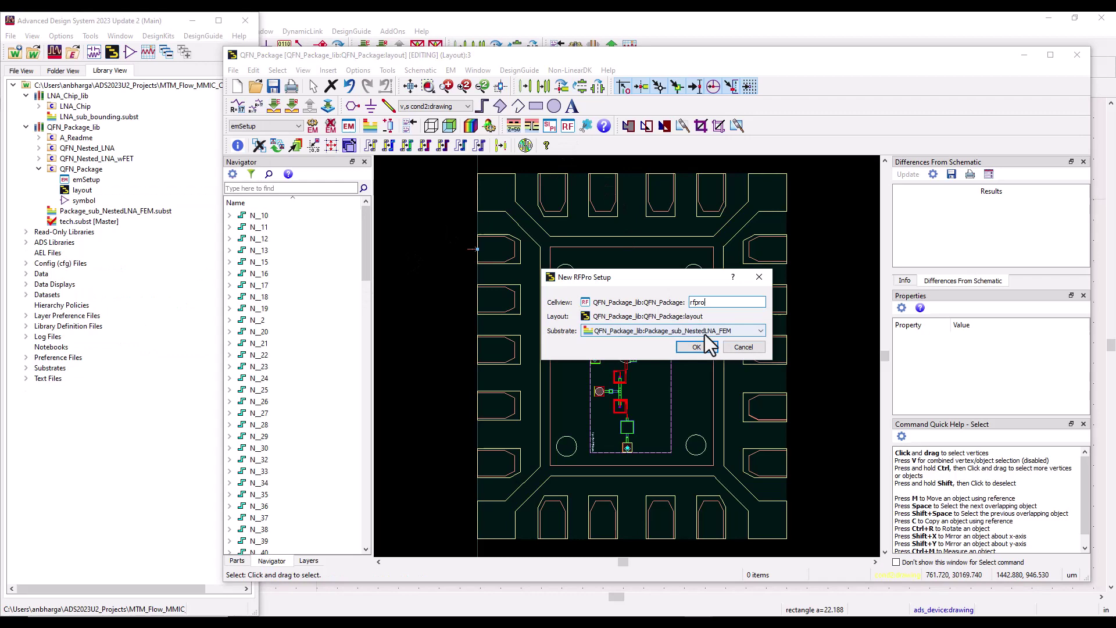
{"action": "left_click", "coordinate": [687, 351]}
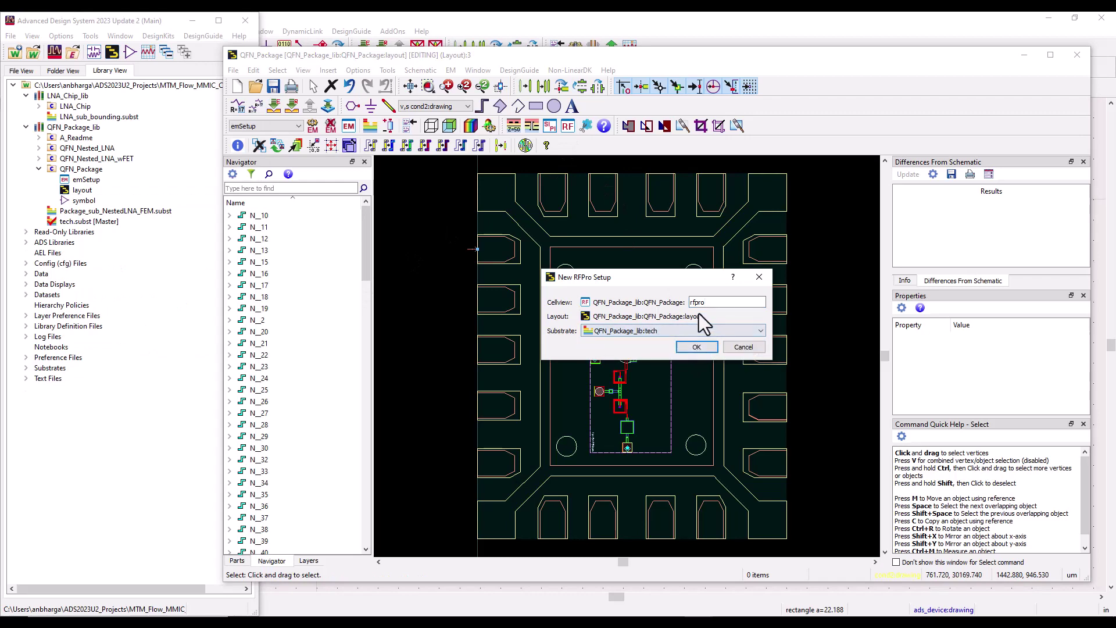
{"action": "left_click", "coordinate": [699, 347]}
{"action": "left_click", "coordinate": [770, 354]}
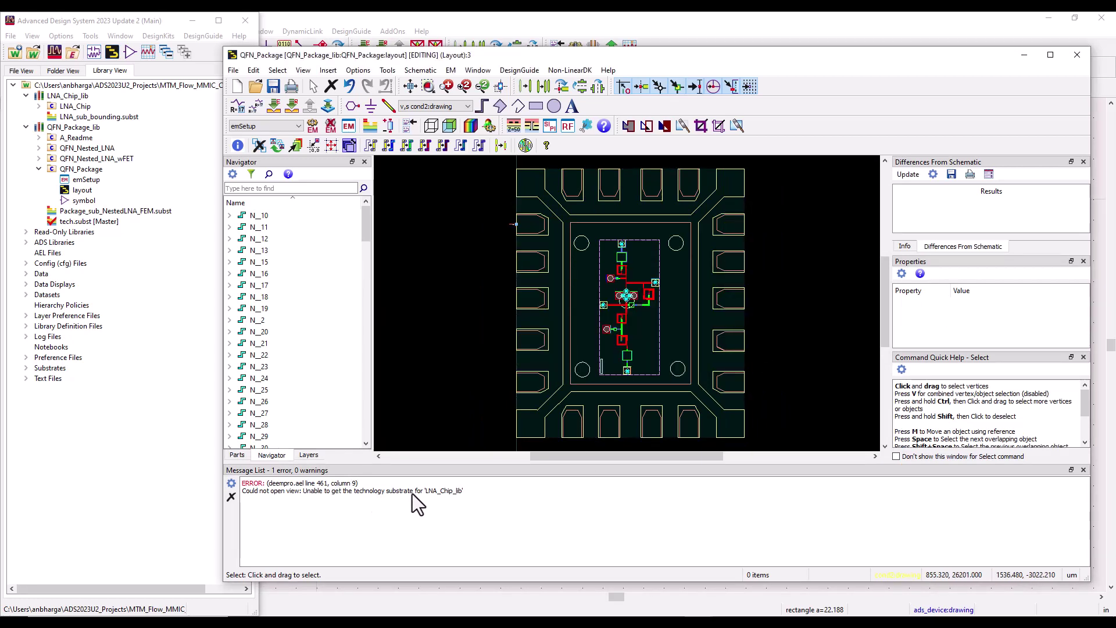
- Close the rfpro error message list and select the LNA_sub_bounding substrate file
{"action": "left_click", "coordinate": [1083, 470]}
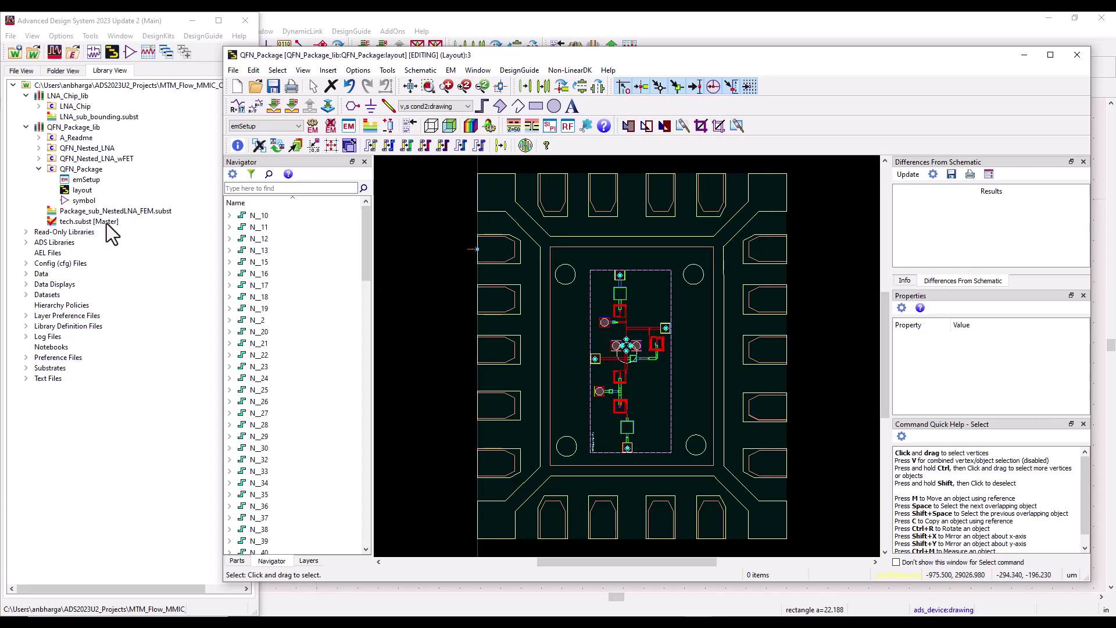
{"action": "left_click", "coordinate": [118, 117]}
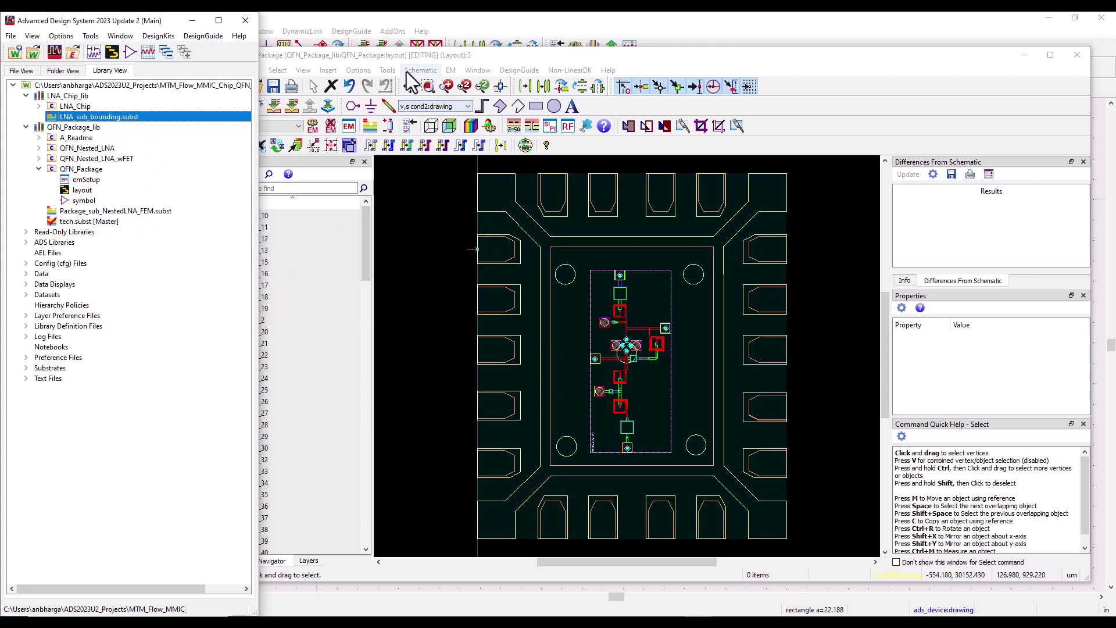
- Assign the existing LNA_sub_bounding substrate as LNA_Chip_lib's master substrate
{"action": "left_click", "coordinate": [387, 70]}
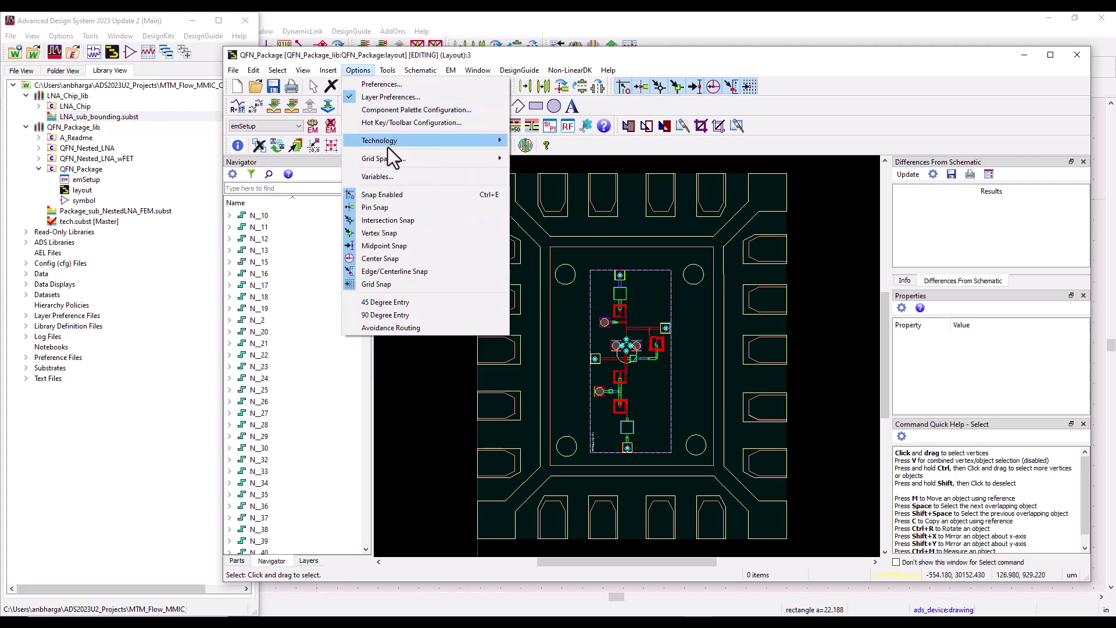
{"action": "mouse_move", "coordinate": [388, 145]}
{"action": "left_click", "coordinate": [532, 139]}
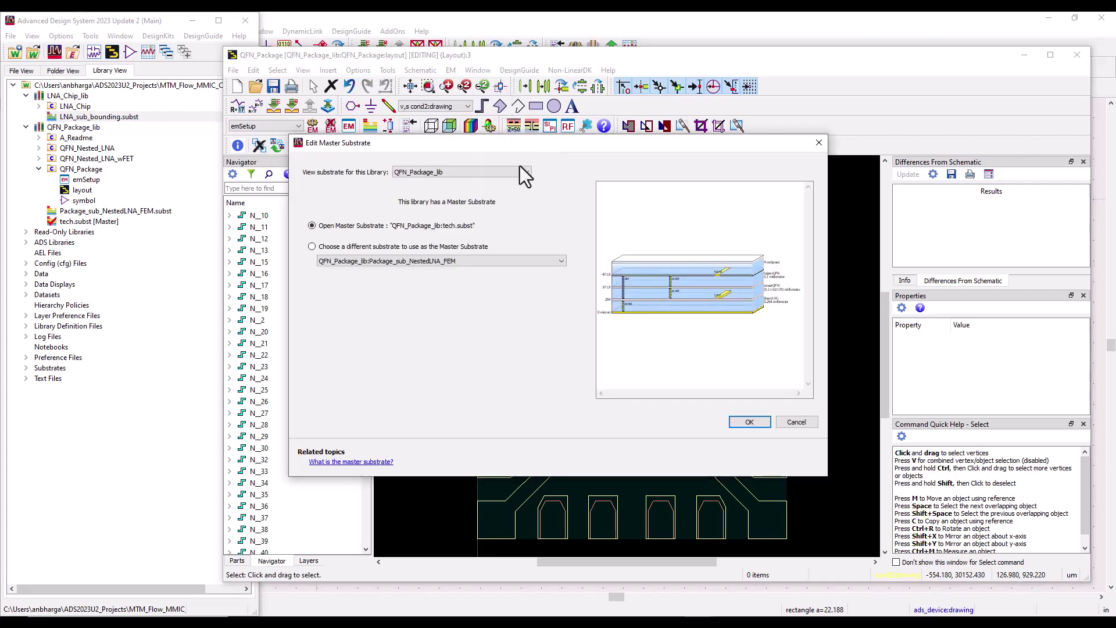
{"action": "left_click", "coordinate": [437, 172]}
{"action": "left_click", "coordinate": [410, 181]}
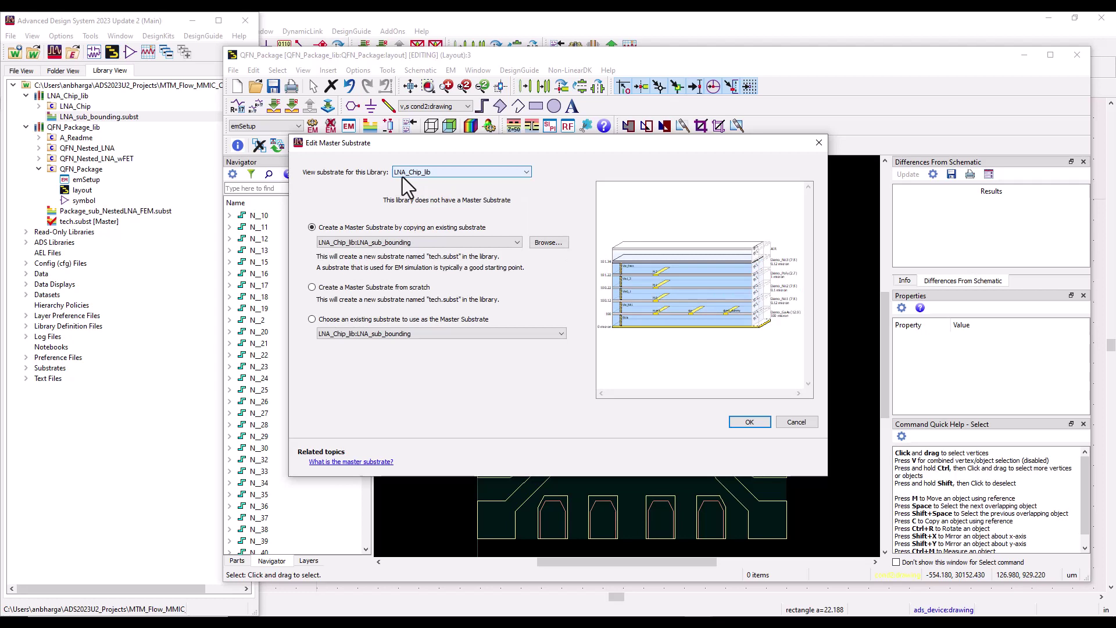
{"action": "left_click", "coordinate": [328, 321]}
{"action": "left_click", "coordinate": [671, 368]}
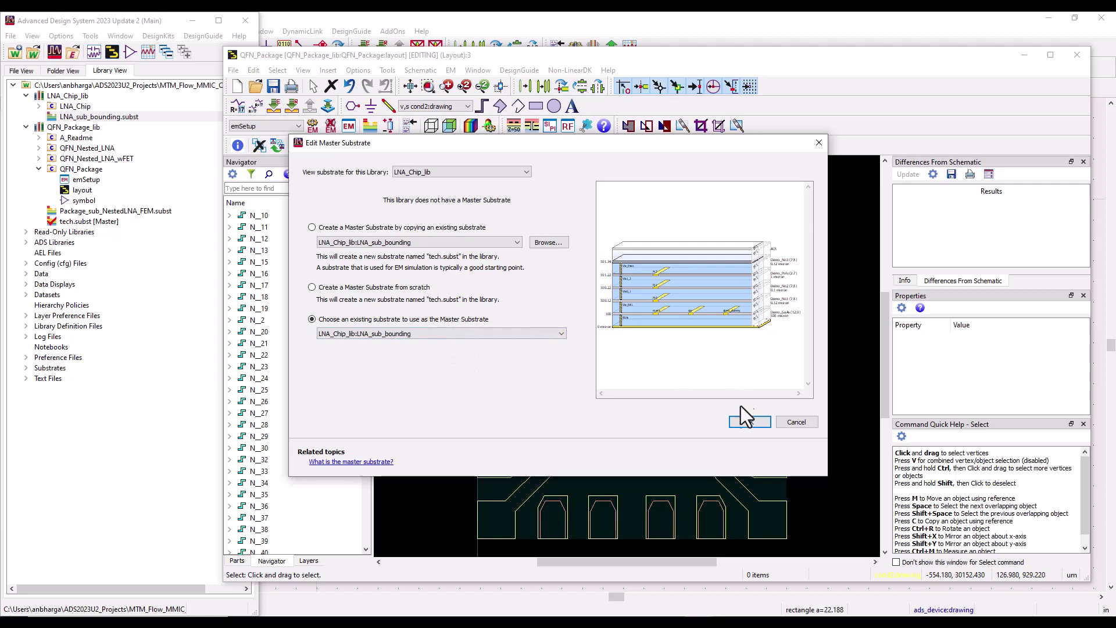
{"action": "left_click", "coordinate": [749, 421]}
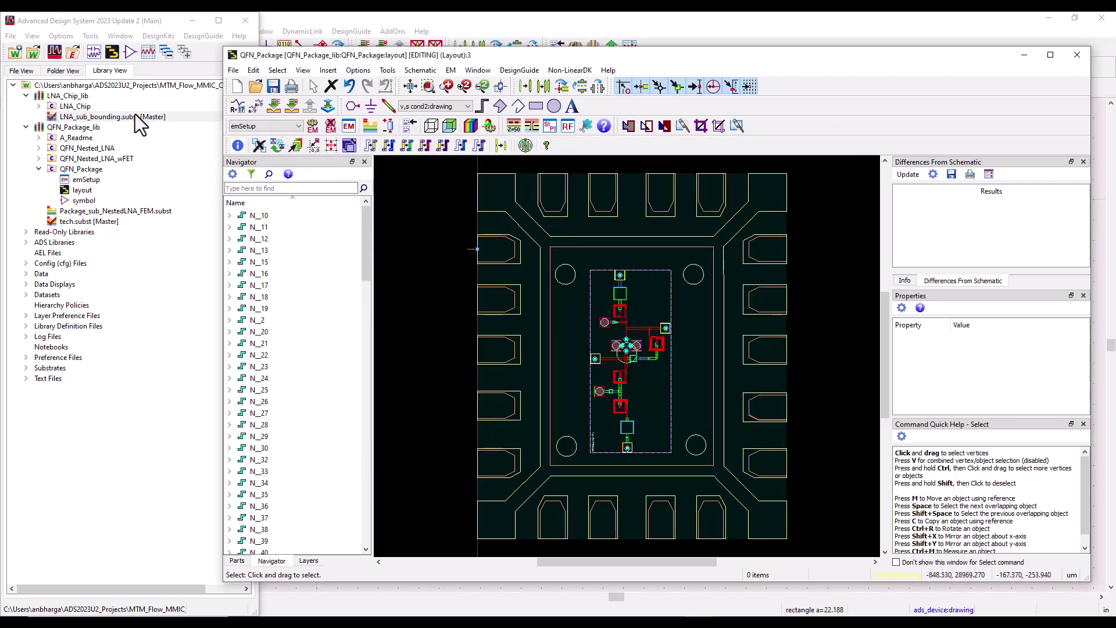
- Create a new RFPro setup for QFN_Package using the QFN_Package_lib:tech substrate
{"action": "left_click", "coordinate": [568, 126]}
{"action": "left_click", "coordinate": [698, 331]}
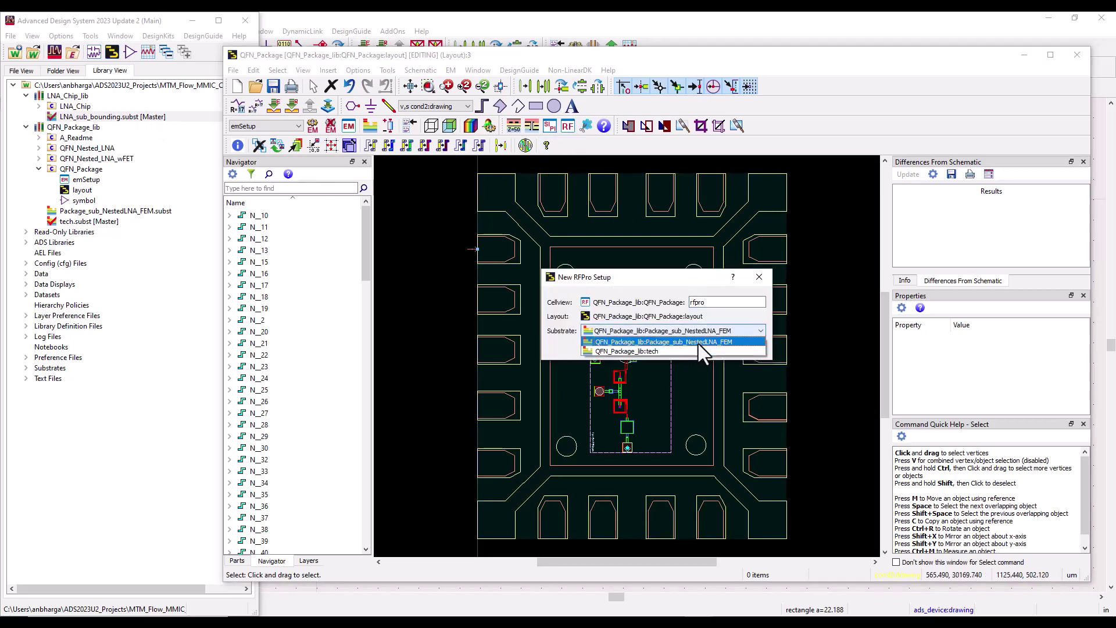
{"action": "left_click", "coordinate": [698, 351]}
{"action": "key", "text": "Return"}
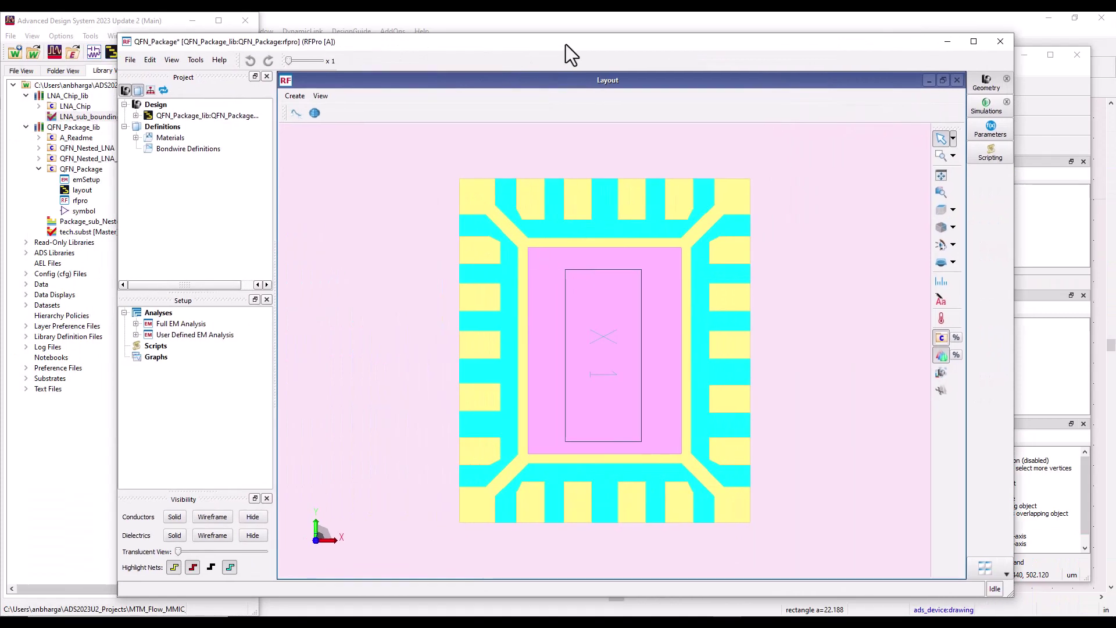
- Maximize RFPro and change the LNA_Chip component's role to Layout
{"action": "double_click", "coordinate": [566, 44]}
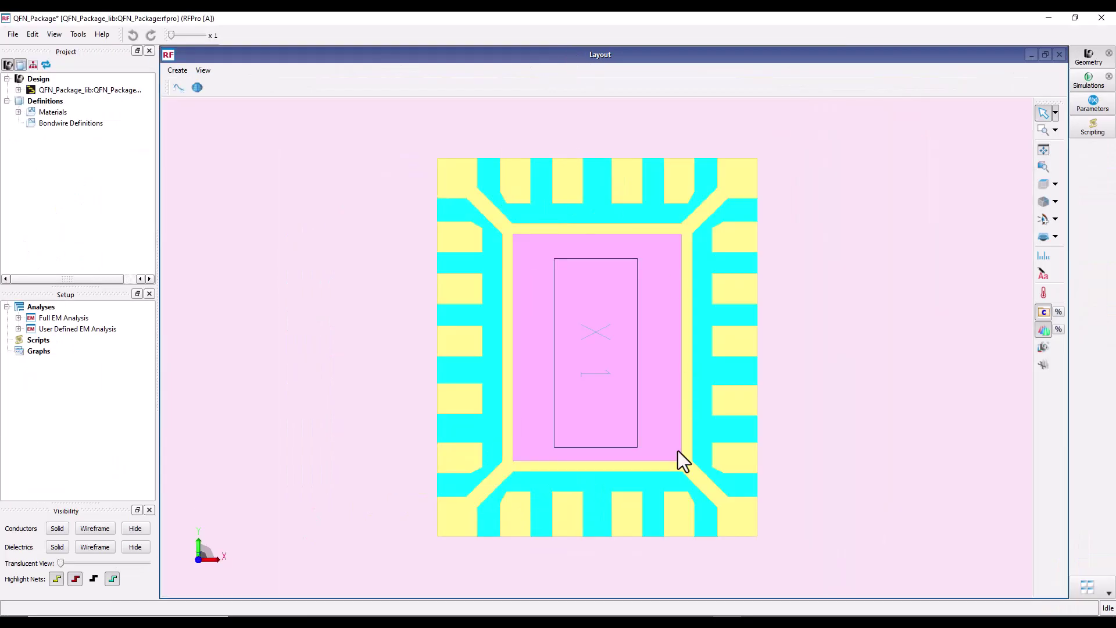
{"action": "left_click", "coordinate": [18, 90]}
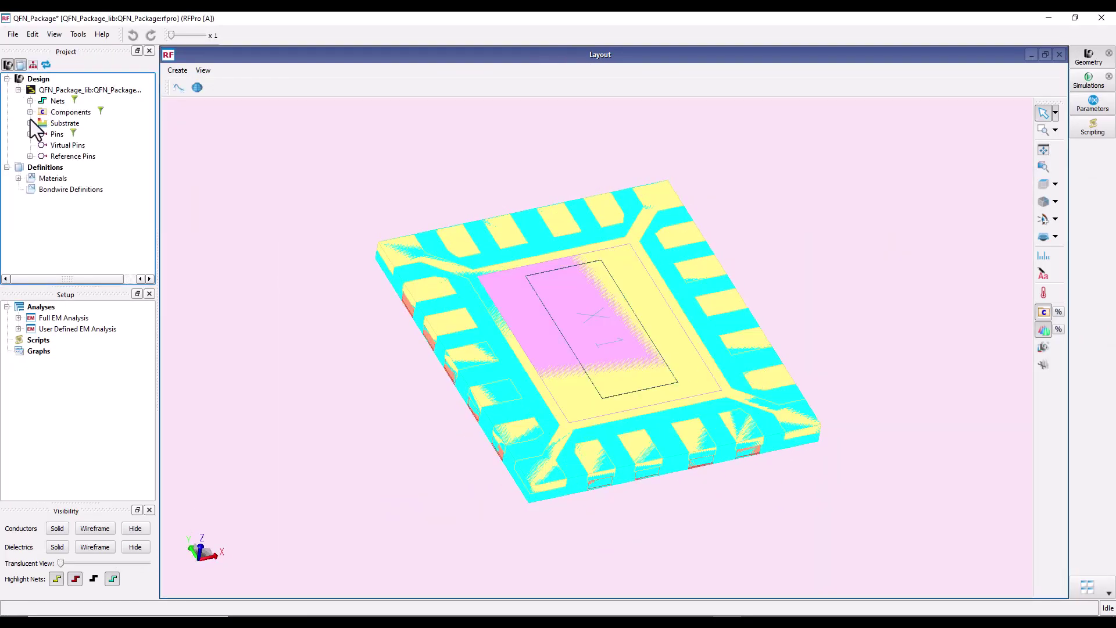
{"action": "left_click", "coordinate": [30, 112]}
{"action": "right_click", "coordinate": [64, 125]}
{"action": "mouse_move", "coordinate": [131, 203]}
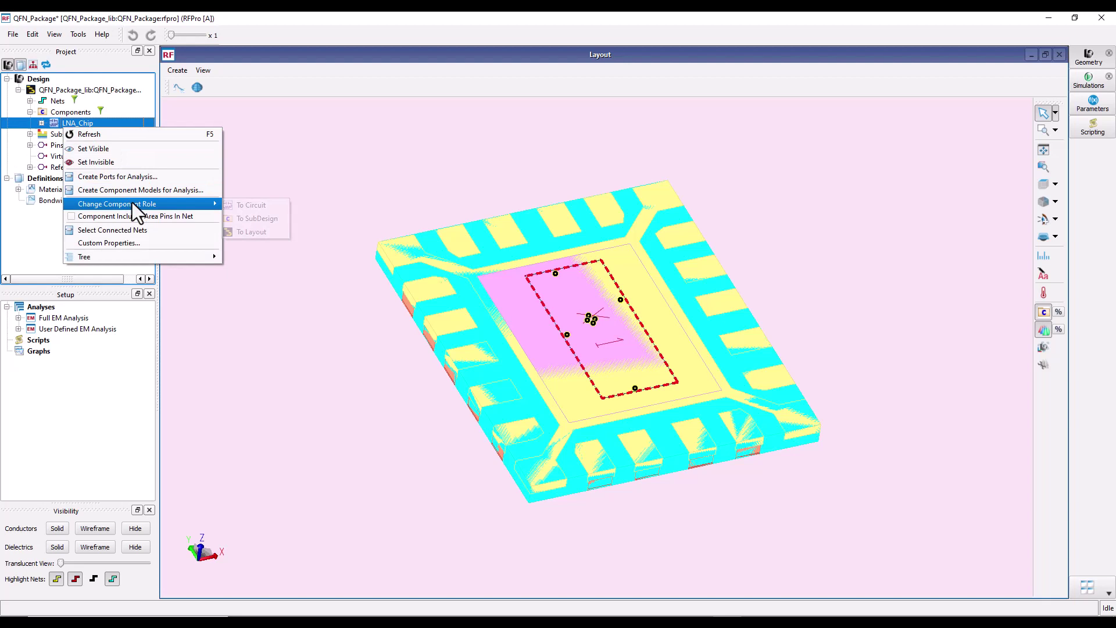
{"action": "left_click", "coordinate": [263, 233]}
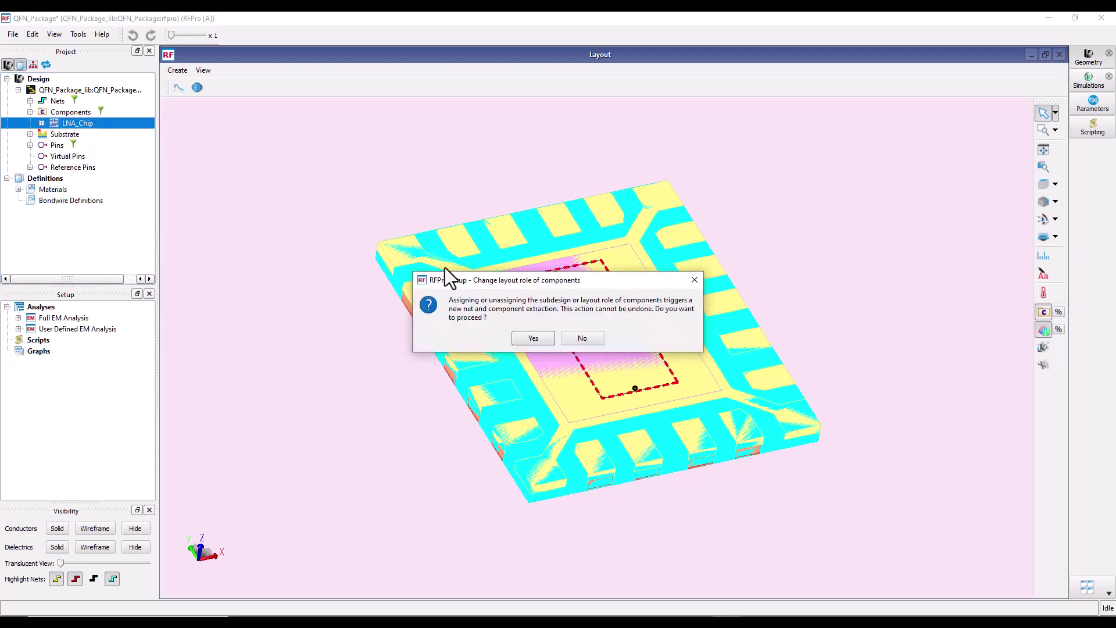
{"action": "left_click", "coordinate": [535, 338]}
- Show the substrate conductors, including chip layers M0–M2, nicr and mesa, and rotate the package
{"action": "left_click", "coordinate": [30, 133]}
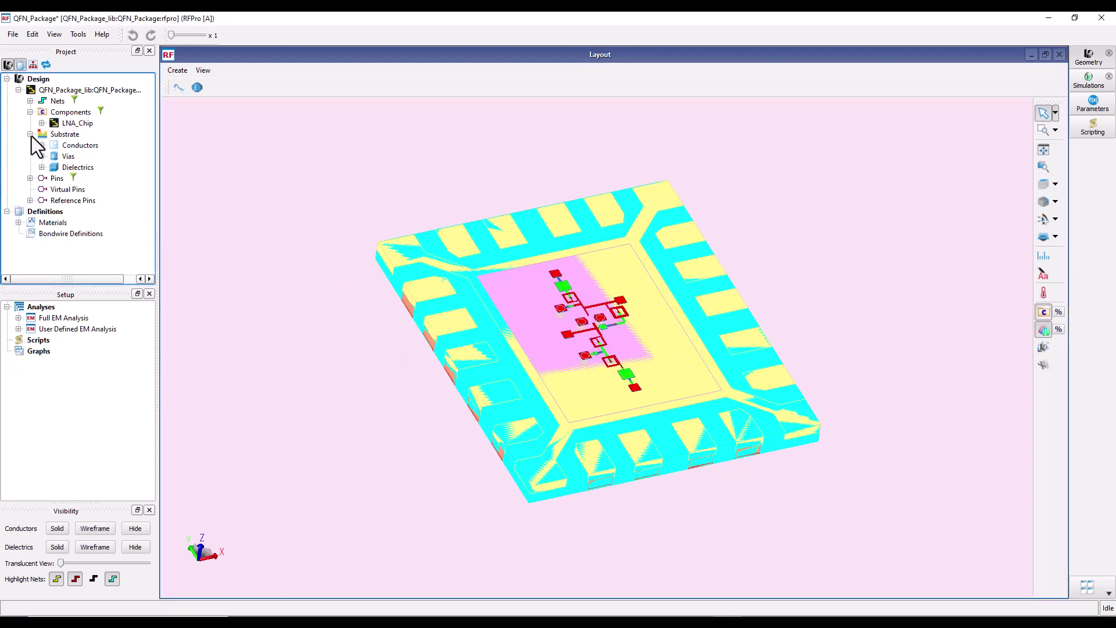
{"action": "left_click", "coordinate": [42, 145]}
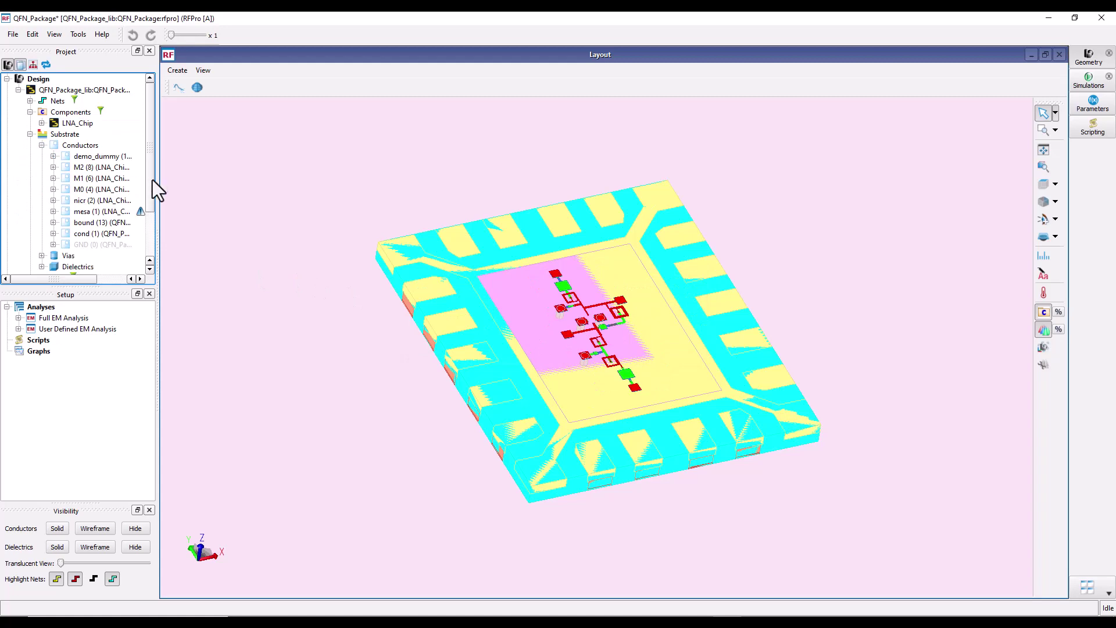
{"action": "left_click_drag", "start_coordinate": [155, 172], "coordinate": [211, 175]}
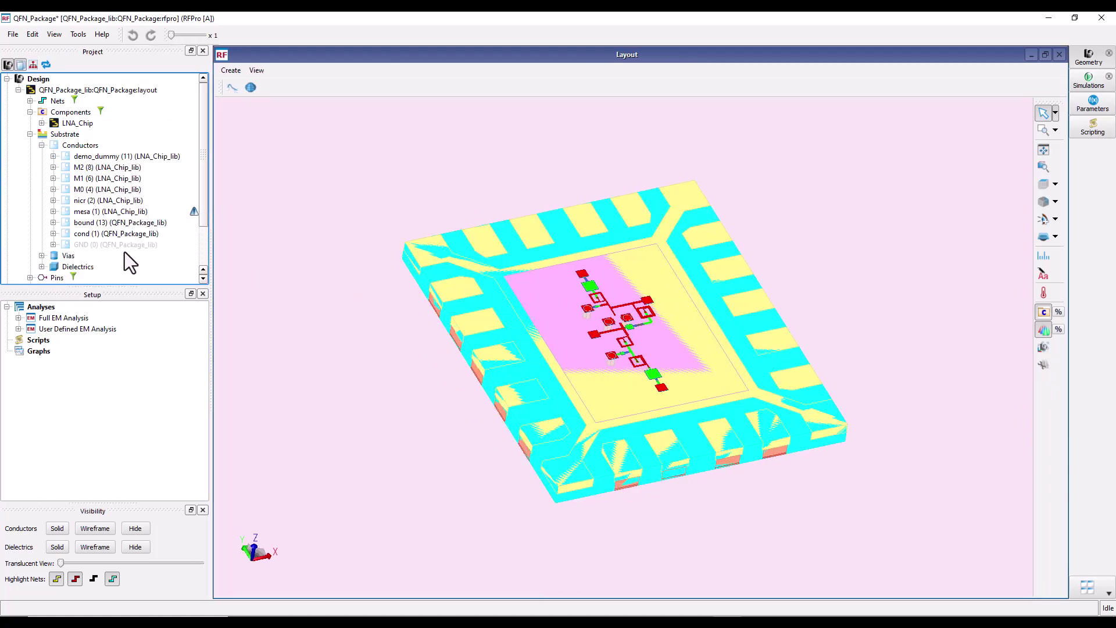
{"action": "left_click_drag", "start_coordinate": [738, 364], "coordinate": [492, 416]}
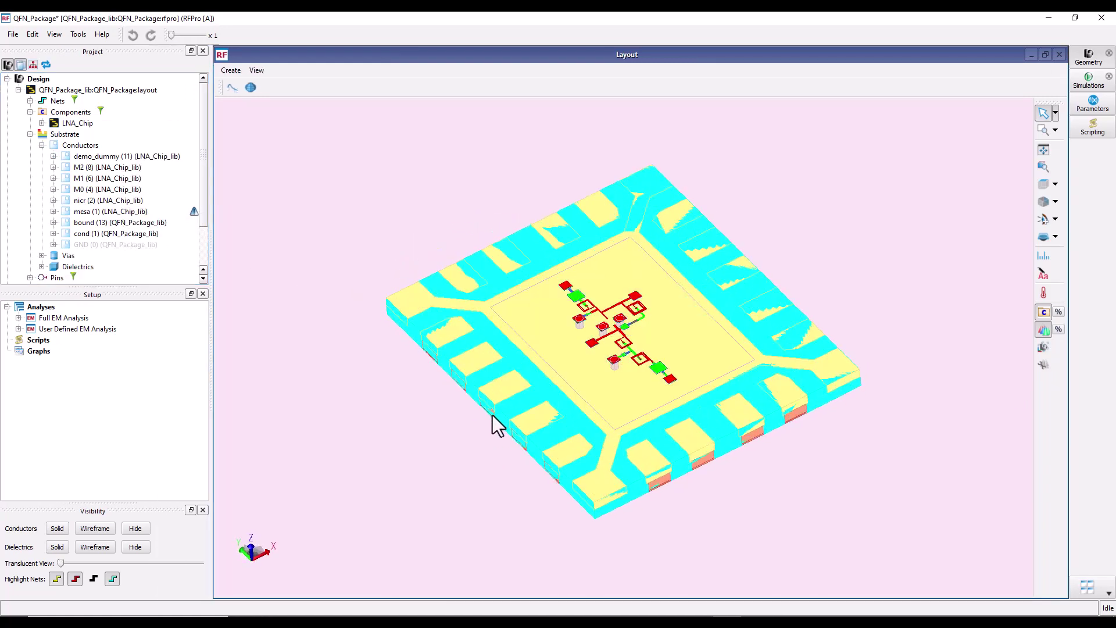
{"action": "left_click", "coordinate": [1049, 18]}
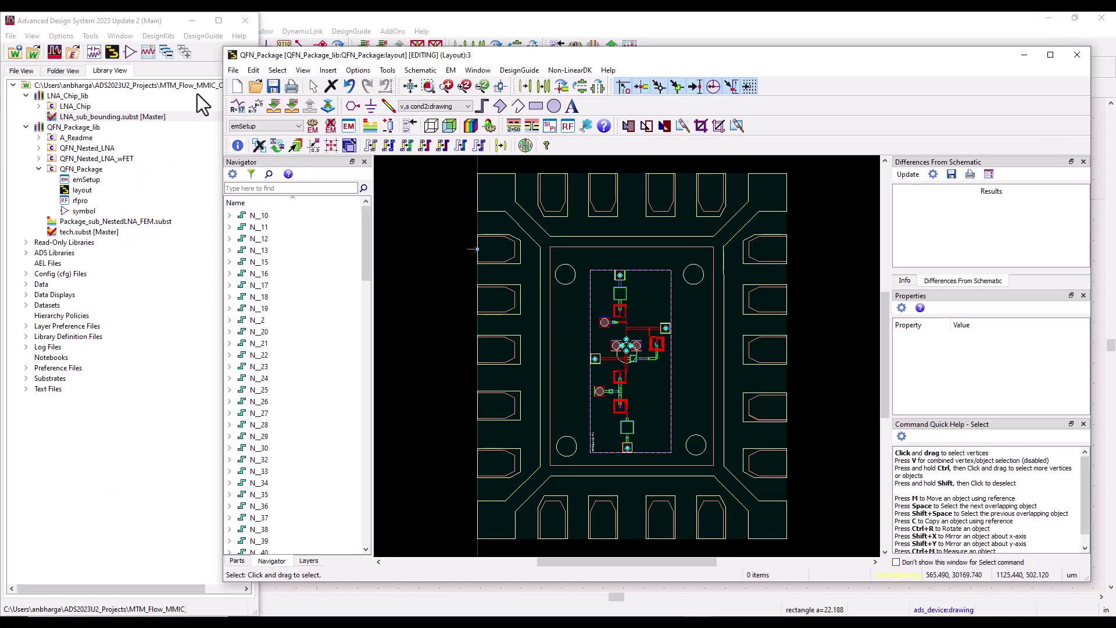